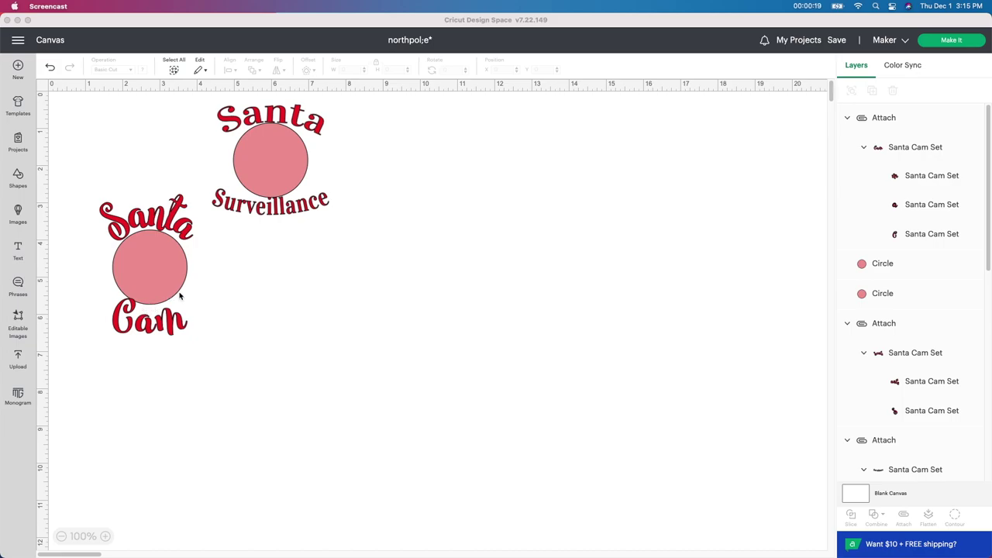
- Search all uploaded images for 'santa'
{"action": "left_click", "coordinate": [18, 360]}
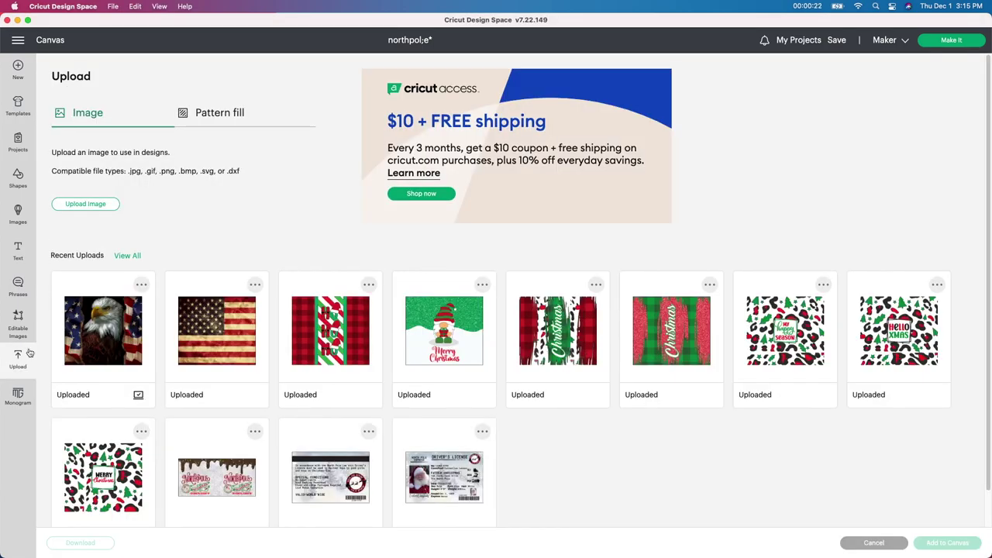
{"action": "left_click", "coordinate": [136, 256]}
{"action": "left_click", "coordinate": [262, 103]}
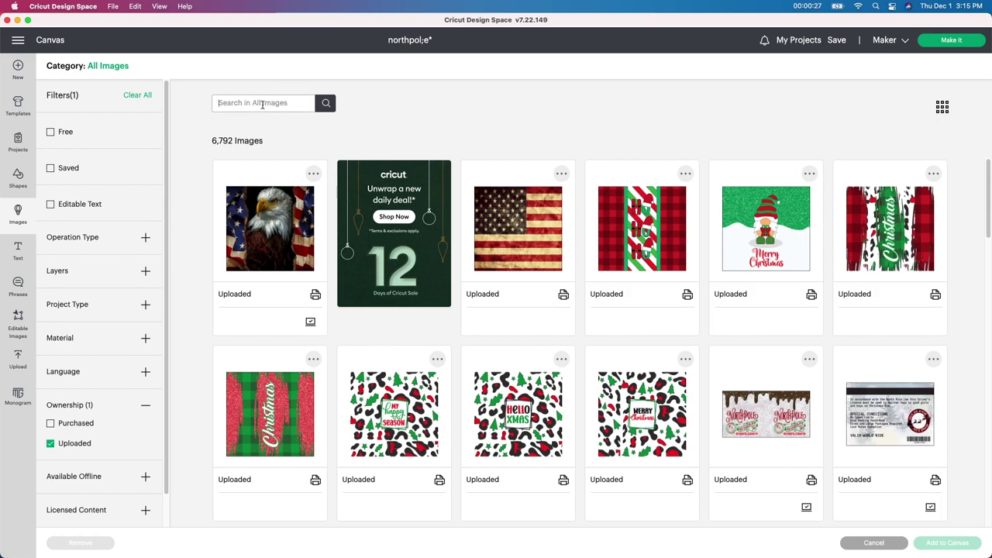
{"action": "type", "text": "santa"}
{"action": "key", "text": "Return"}
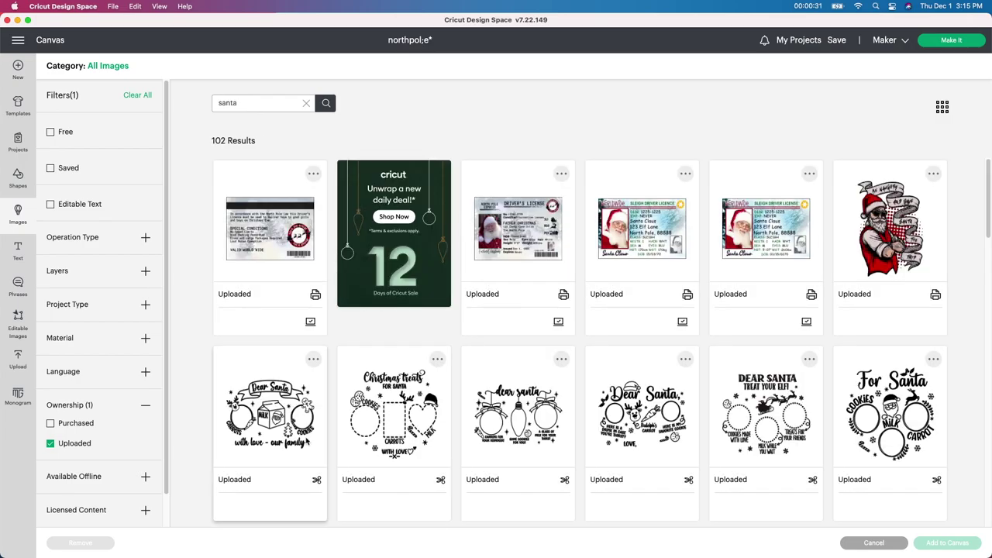
- Select the Santa Cam aperture and ball designs plus the Santa Cam/North Pole Elf Watch set, and add them to the canvas
{"action": "scroll", "coordinate": [476, 372], "scroll_direction": "down", "scroll_amount": 5}
{"action": "scroll", "coordinate": [478, 371], "scroll_direction": "down", "scroll_amount": 3}
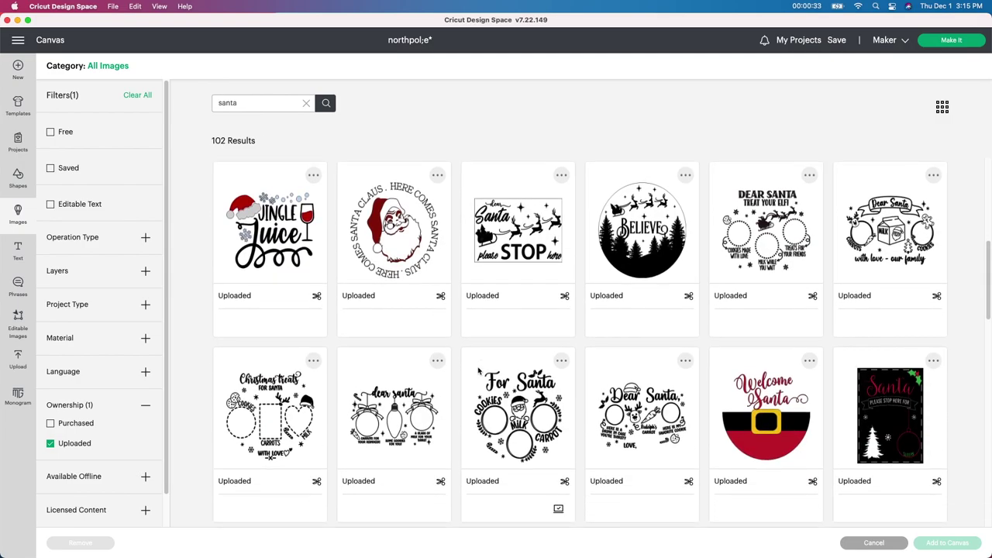
{"action": "scroll", "coordinate": [478, 371], "scroll_direction": "down", "scroll_amount": 5}
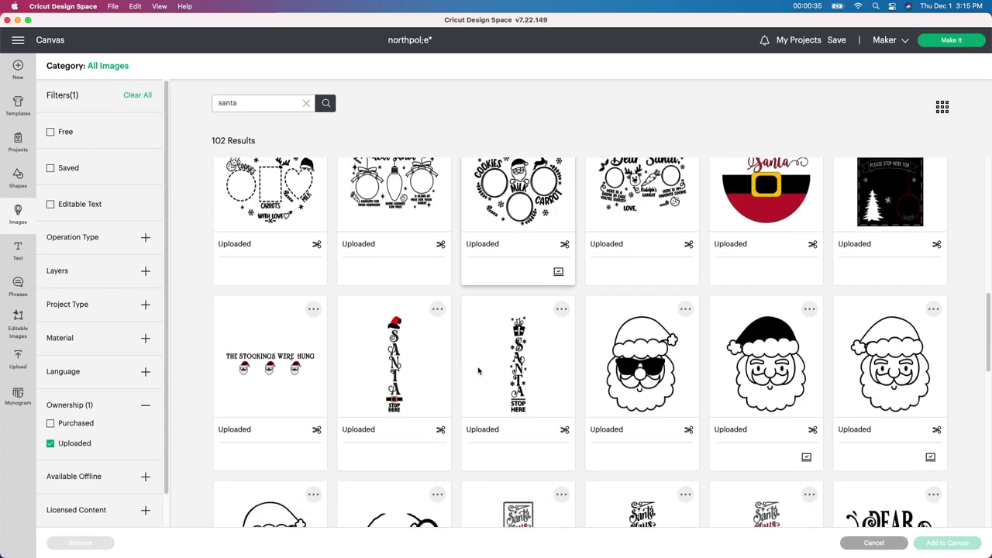
{"action": "scroll", "coordinate": [479, 372], "scroll_direction": "down", "scroll_amount": 3}
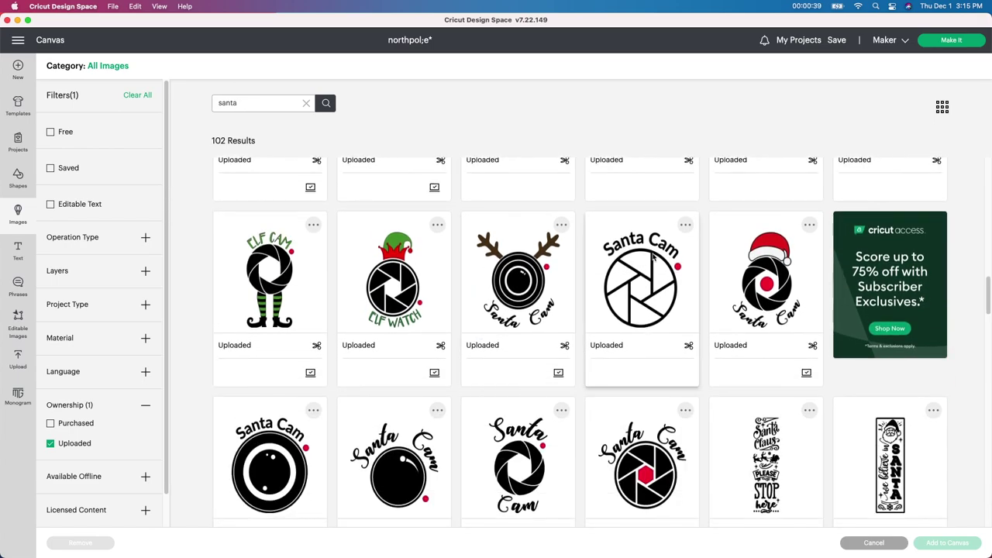
{"action": "left_click", "coordinate": [653, 258]}
{"action": "left_click", "coordinate": [416, 484]}
{"action": "scroll", "coordinate": [499, 361], "scroll_direction": "down", "scroll_amount": 5}
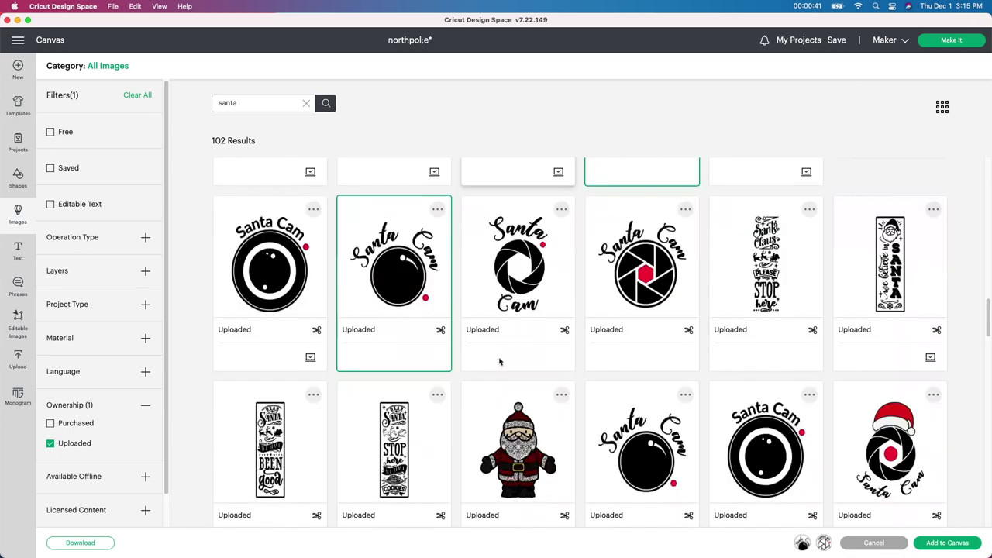
{"action": "scroll", "coordinate": [500, 362], "scroll_direction": "down", "scroll_amount": 7}
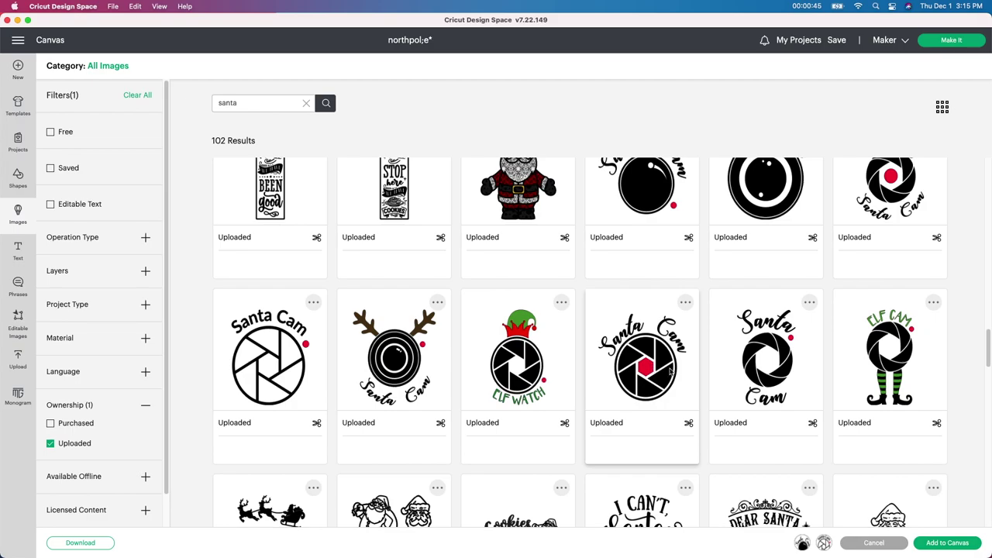
{"action": "scroll", "coordinate": [643, 333], "scroll_direction": "down", "scroll_amount": 2}
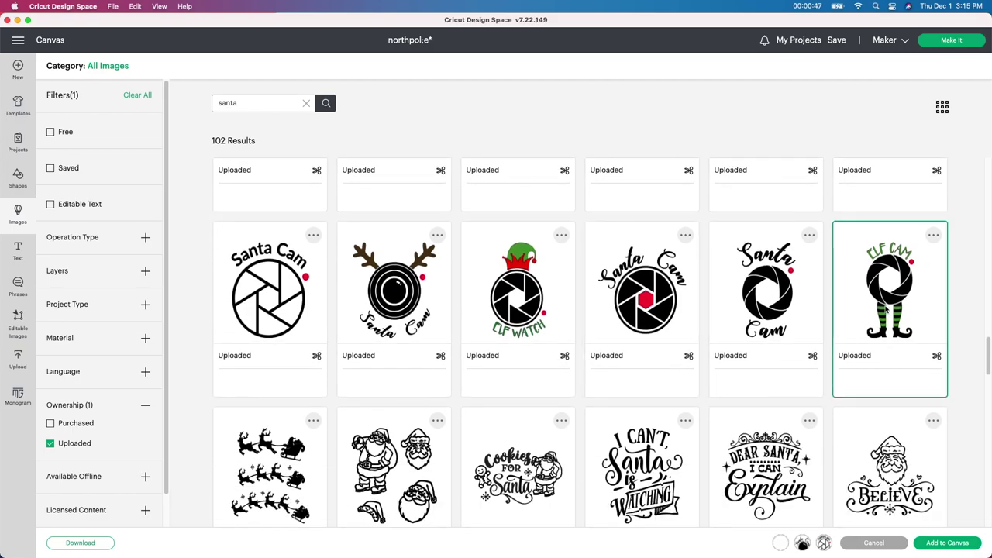
{"action": "scroll", "coordinate": [881, 314], "scroll_direction": "down", "scroll_amount": 10}
{"action": "scroll", "coordinate": [881, 313], "scroll_direction": "down", "scroll_amount": 1}
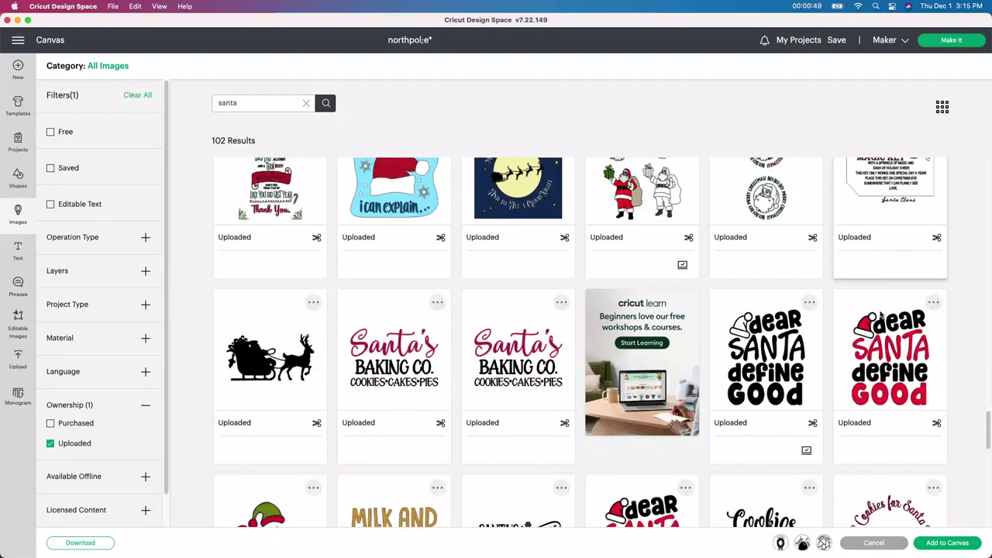
{"action": "scroll", "coordinate": [879, 322], "scroll_direction": "down", "scroll_amount": 3}
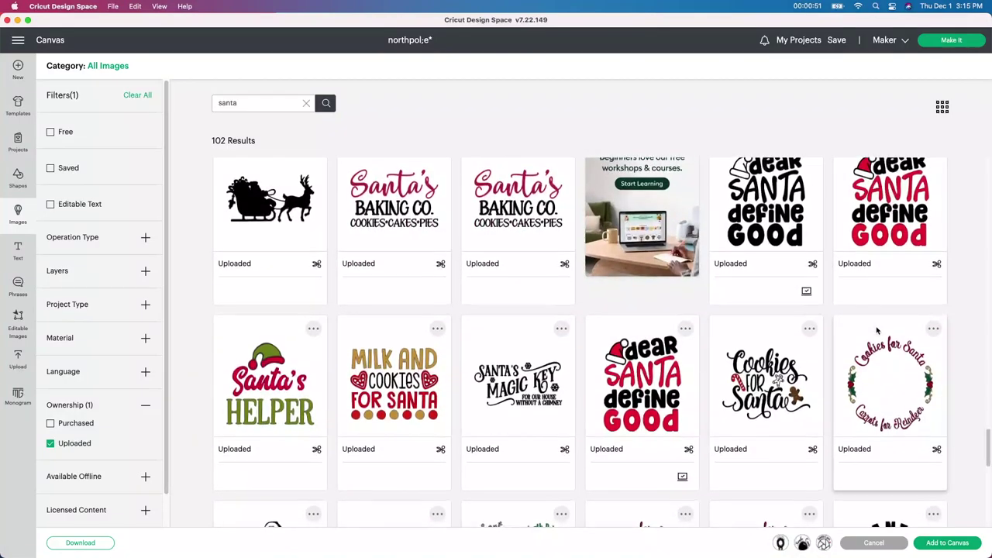
{"action": "scroll", "coordinate": [878, 331], "scroll_direction": "down", "scroll_amount": 3}
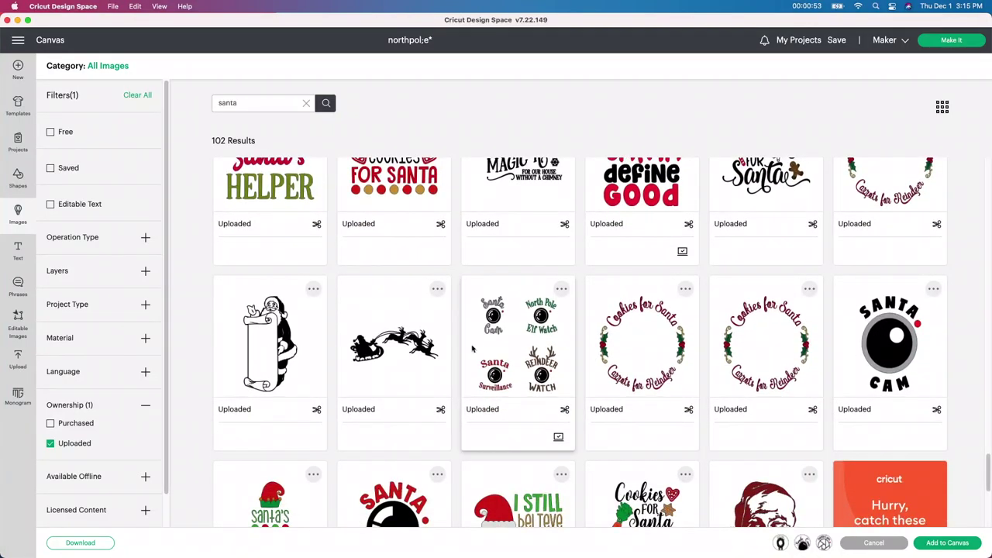
{"action": "left_click", "coordinate": [540, 355]}
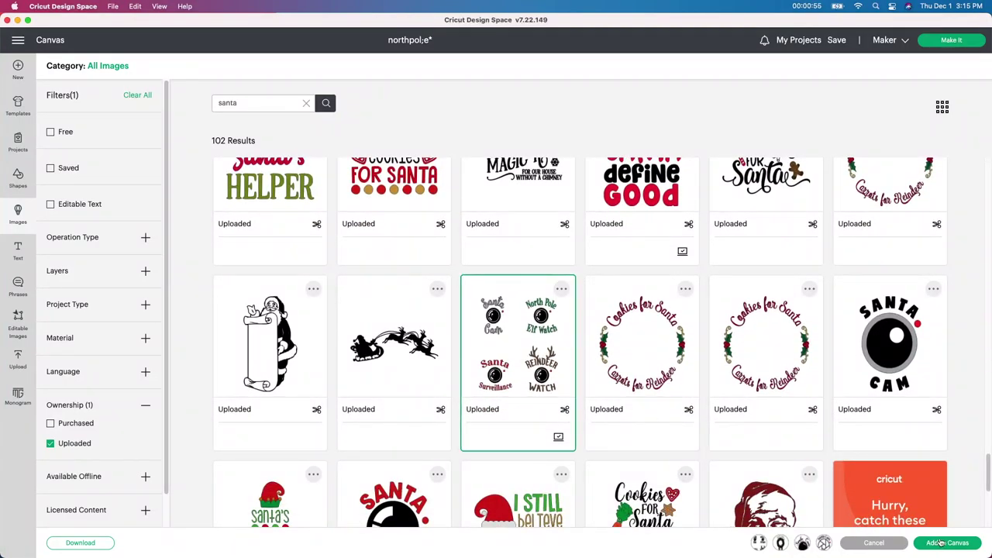
{"action": "left_click", "coordinate": [947, 543]}
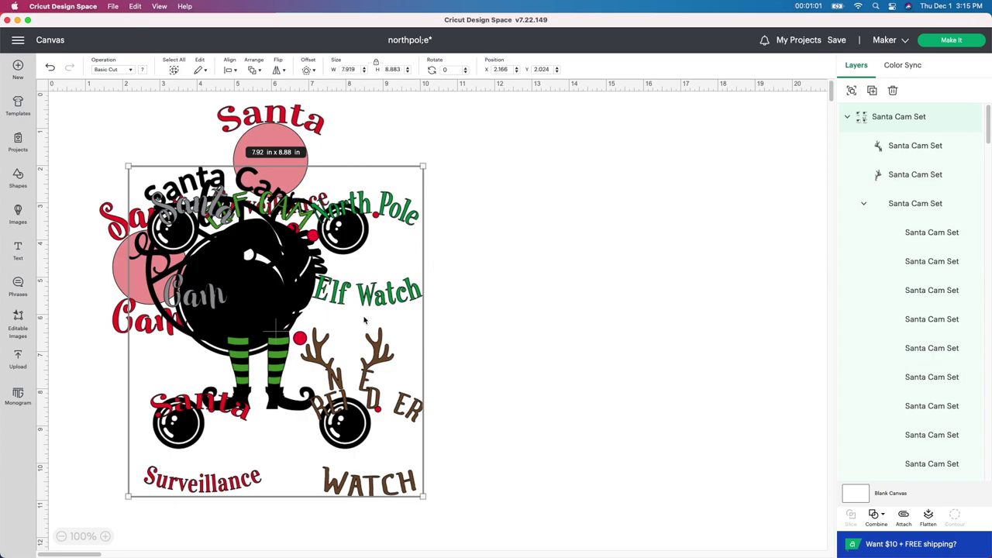
- Spread the added images apart and delete the Santa Cam aperture design
{"action": "left_click_drag", "start_coordinate": [360, 305], "coordinate": [757, 257]}
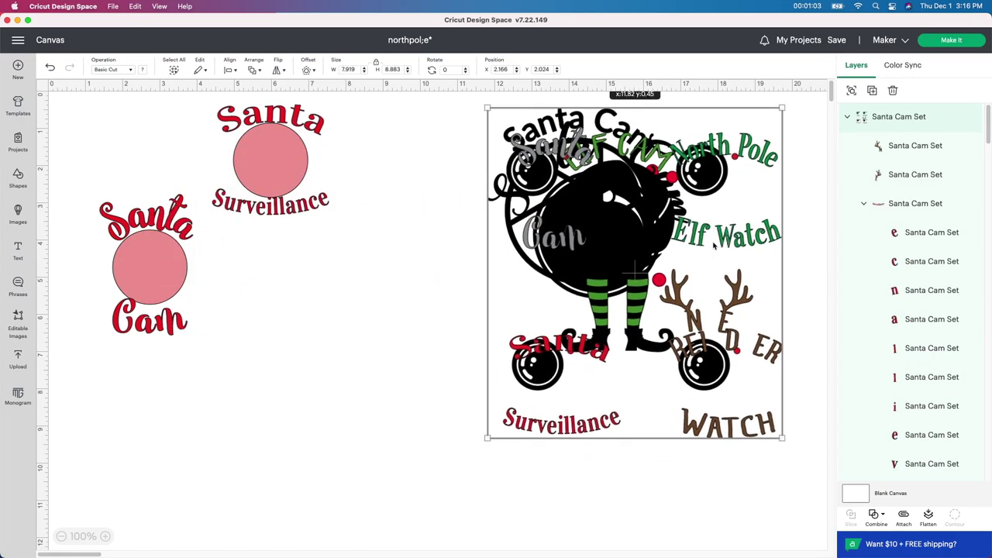
{"action": "left_click", "coordinate": [469, 248]}
{"action": "left_click", "coordinate": [617, 241]}
{"action": "left_click_drag", "start_coordinate": [617, 241], "coordinate": [364, 341]}
{"action": "left_click_drag", "start_coordinate": [610, 260], "coordinate": [742, 404]}
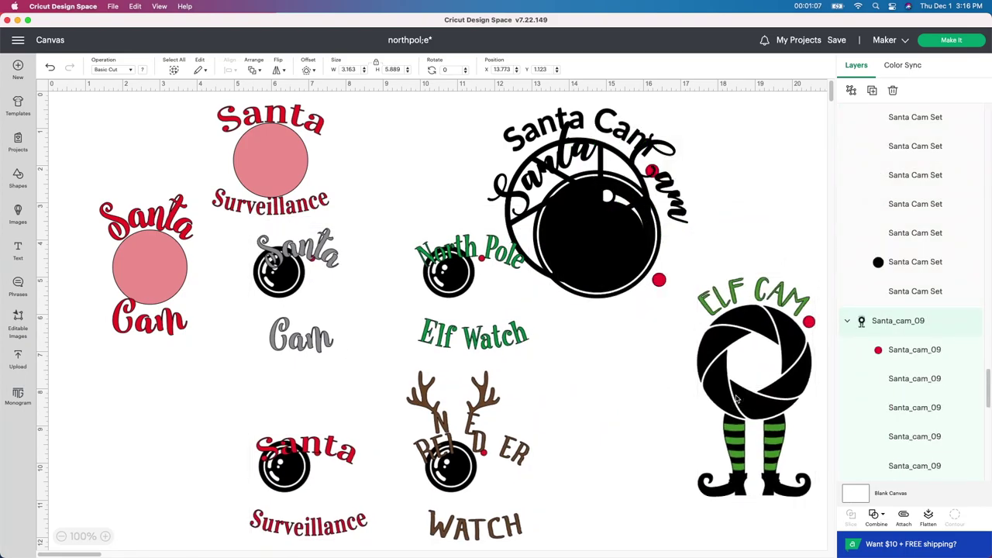
{"action": "left_click", "coordinate": [592, 253]}
{"action": "left_click_drag", "start_coordinate": [593, 253], "coordinate": [632, 436]}
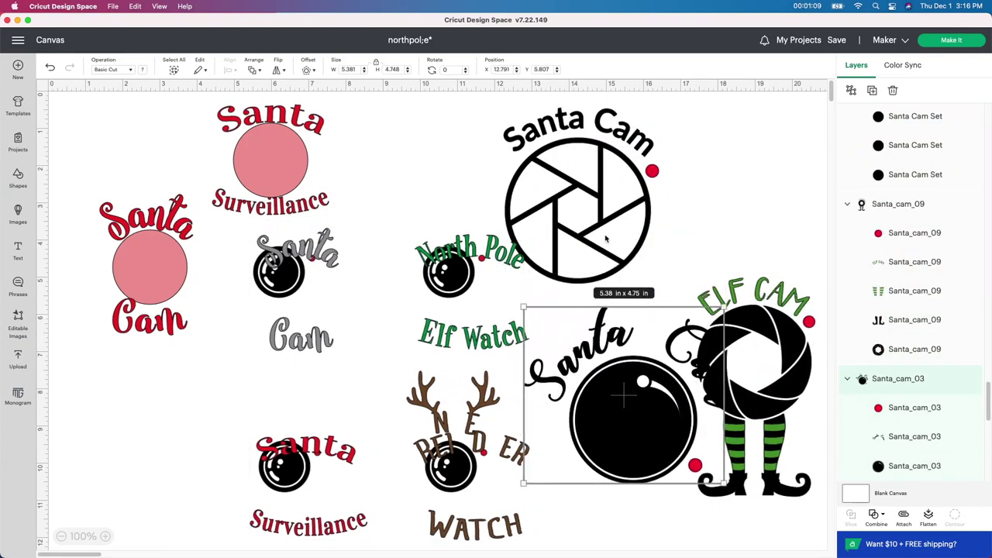
{"action": "left_click", "coordinate": [582, 185]}
{"action": "key", "text": "Delete"}
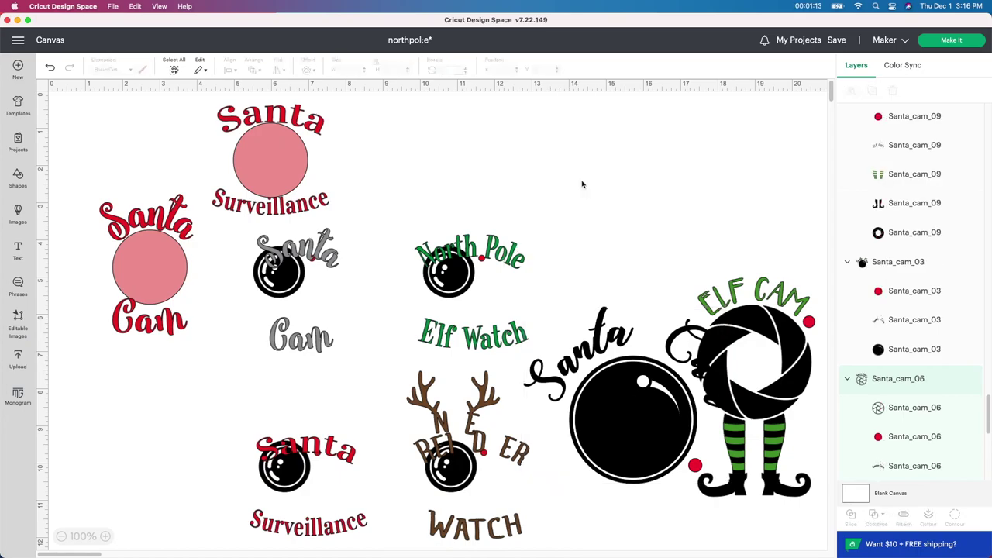
- Delete the ELF CAM and Santa Cam ball designs and move the remaining set right
{"action": "left_click", "coordinate": [737, 317]}
{"action": "left_click_drag", "start_coordinate": [737, 318], "coordinate": [741, 182]}
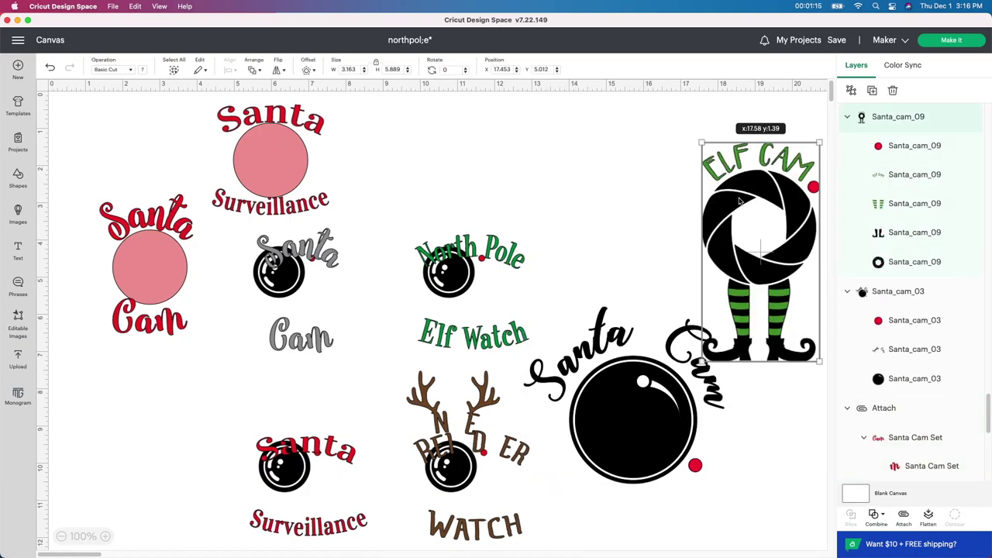
{"action": "left_click_drag", "start_coordinate": [662, 357], "coordinate": [577, 168]}
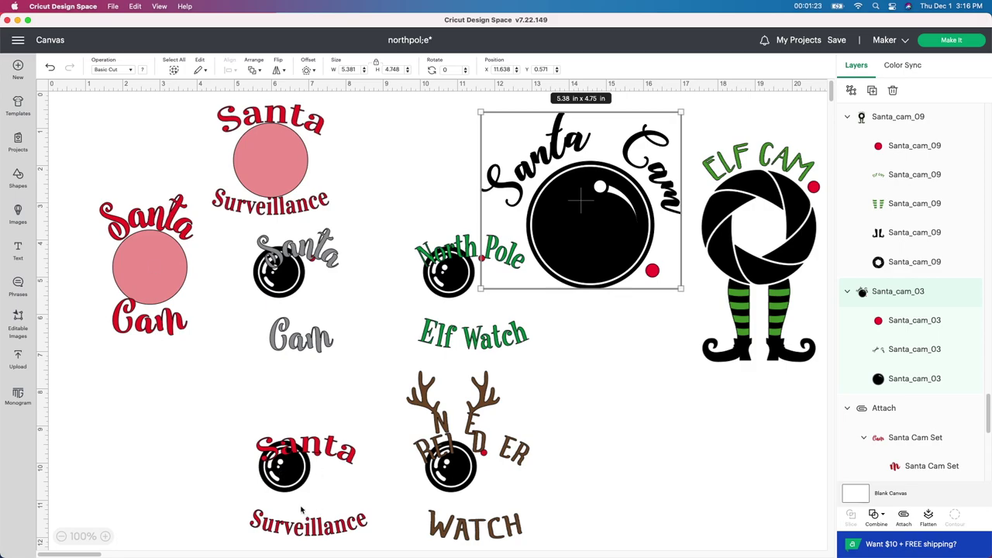
{"action": "left_click", "coordinate": [740, 252]}
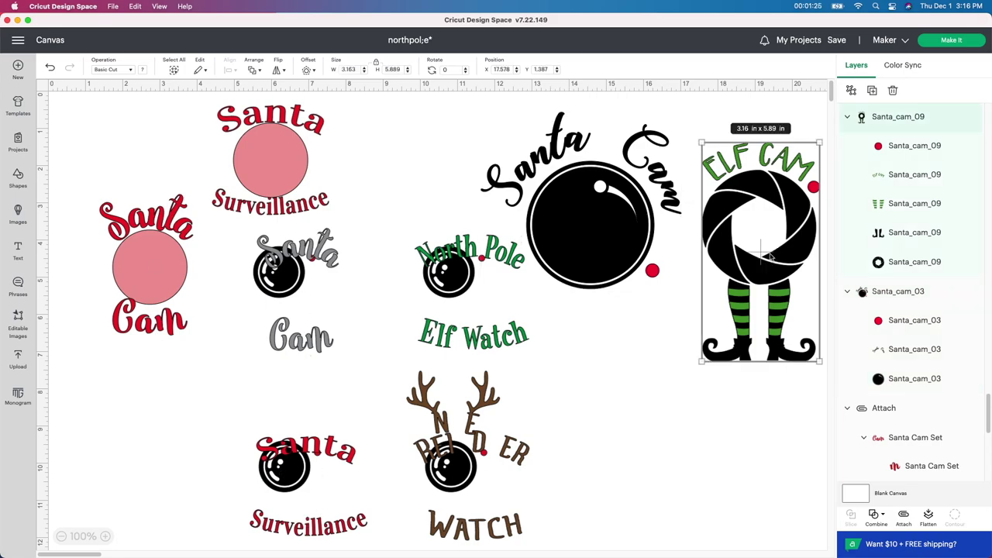
{"action": "key", "text": "Delete"}
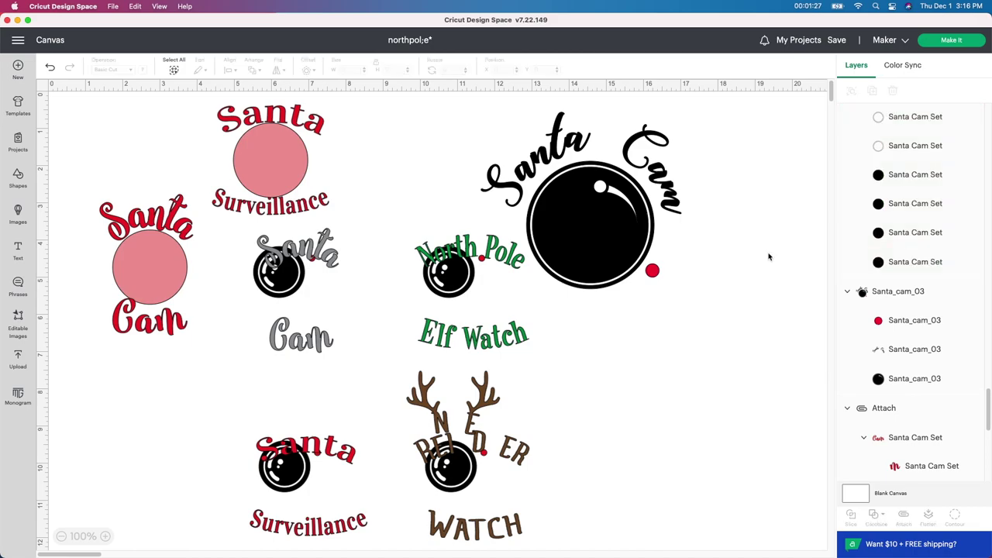
{"action": "left_click", "coordinate": [609, 244]}
{"action": "left_click_drag", "start_coordinate": [609, 244], "coordinate": [679, 264]}
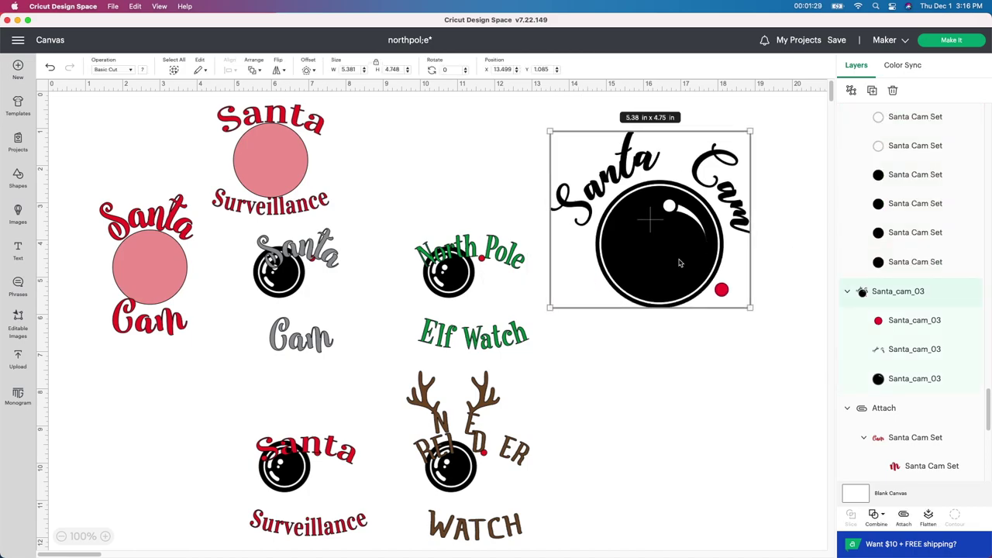
{"action": "key", "text": "Delete"}
{"action": "left_click_drag", "start_coordinate": [491, 458], "coordinate": [744, 352]}
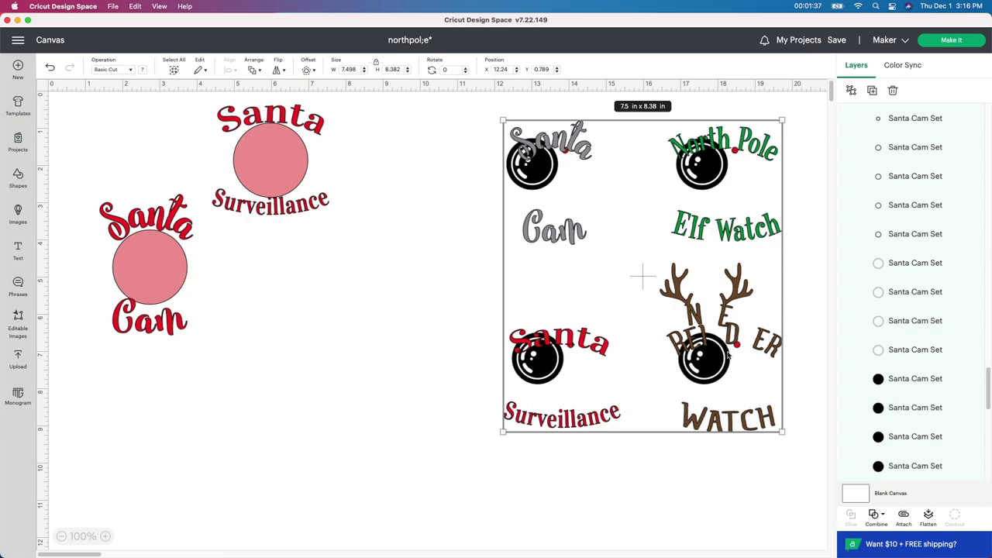
- Ungroup the Santa Cam set and delete the black camera graphic under the red Santa
{"action": "left_click", "coordinate": [411, 390]}
{"action": "left_click", "coordinate": [600, 387]}
{"action": "left_click", "coordinate": [850, 92]}
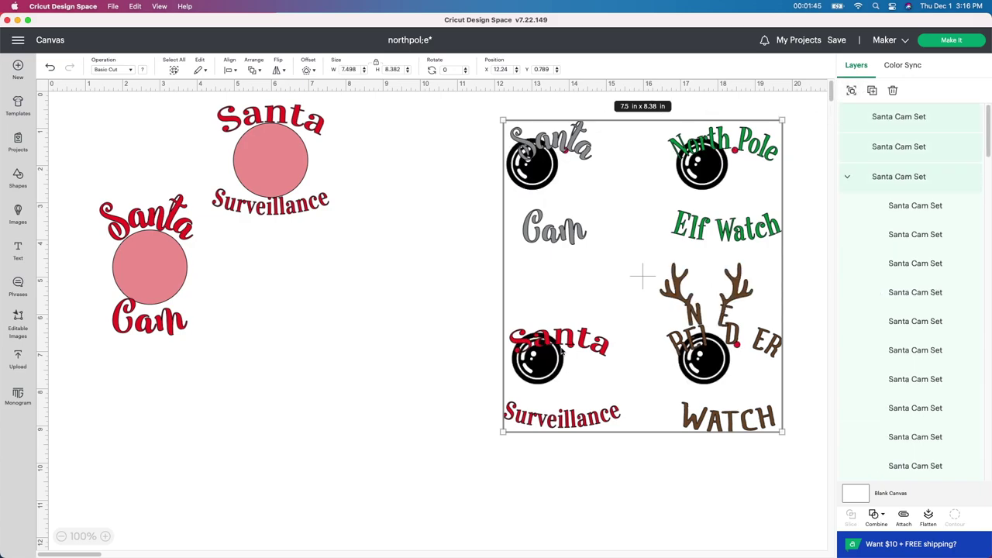
{"action": "left_click", "coordinate": [643, 274]}
{"action": "left_click_drag", "start_coordinate": [577, 341], "coordinate": [447, 272]}
{"action": "left_click_drag", "start_coordinate": [505, 320], "coordinate": [575, 377]}
{"action": "key", "text": "Delete"}
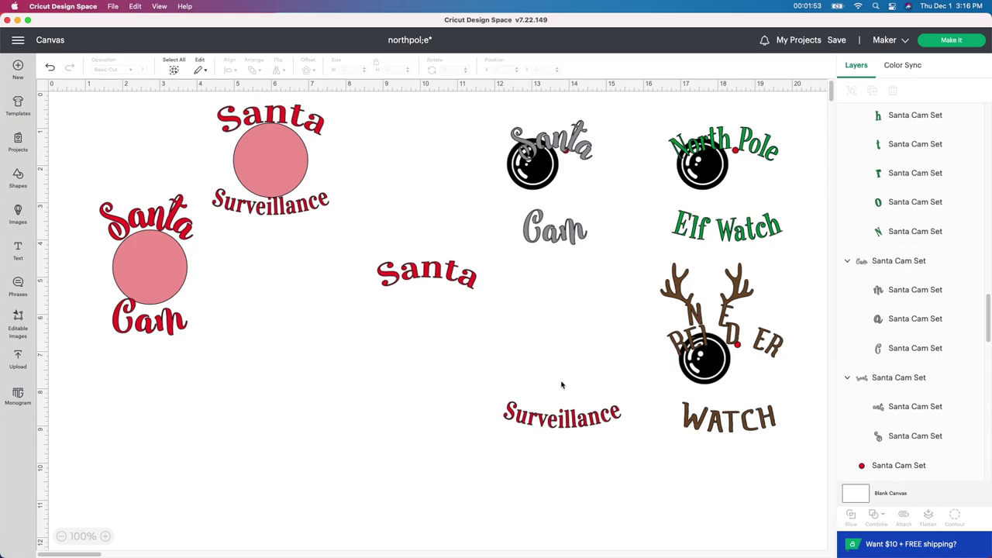
- Delete the top camera with Cam, the grey Santa, and the centre Santa and Surveillance words
{"action": "left_click_drag", "start_coordinate": [566, 414], "coordinate": [442, 341]}
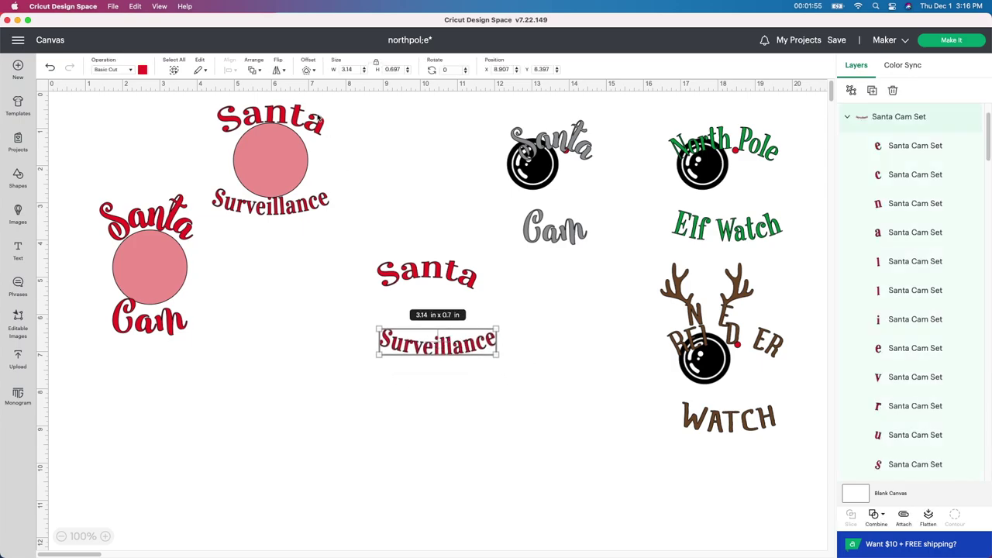
{"action": "left_click_drag", "start_coordinate": [563, 164], "coordinate": [591, 324]}
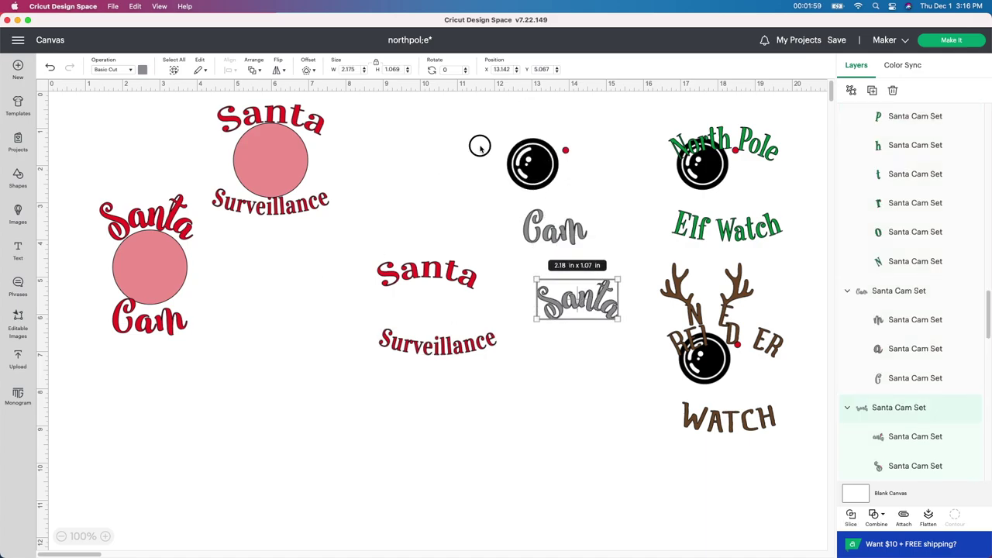
{"action": "left_click_drag", "start_coordinate": [475, 140], "coordinate": [604, 250]}
{"action": "key", "text": "Delete"}
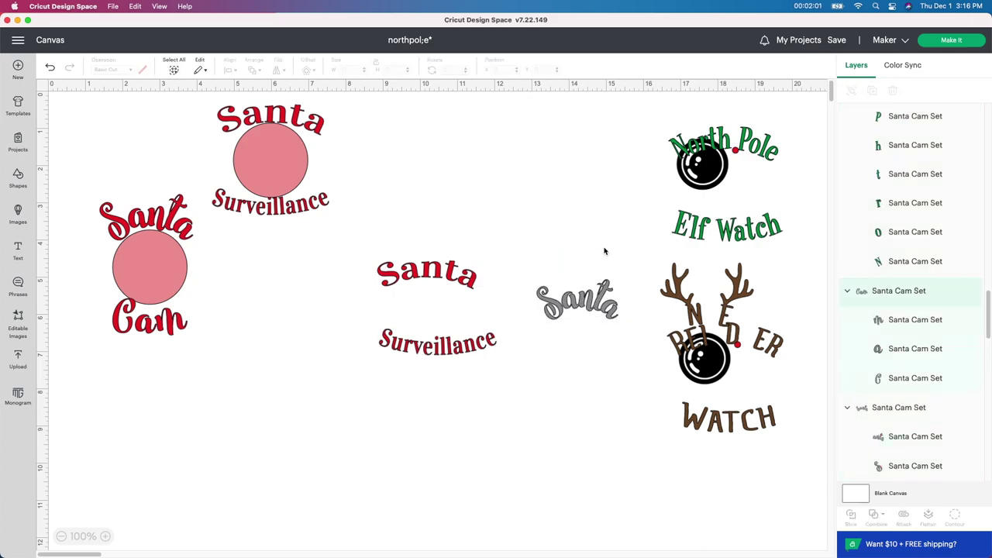
{"action": "left_click", "coordinate": [587, 308]}
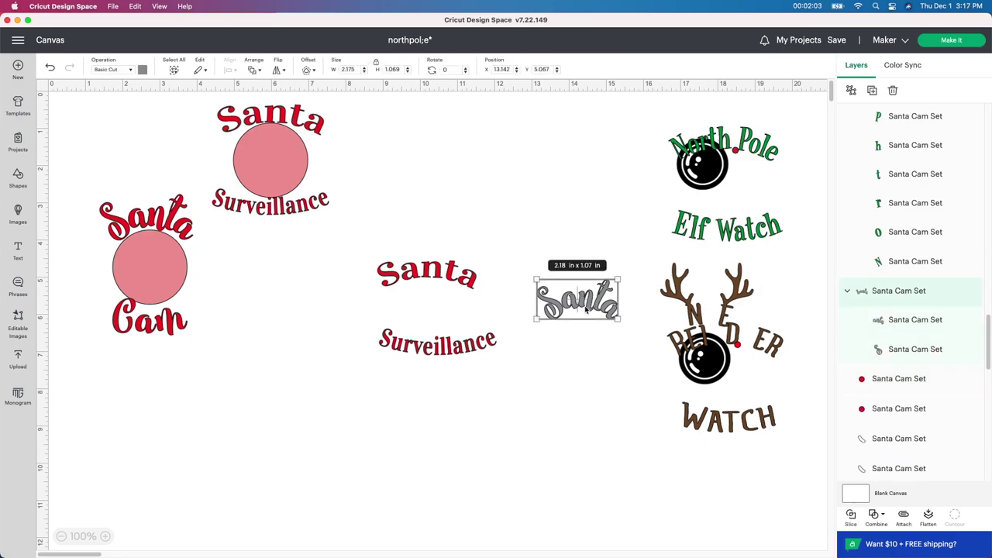
{"action": "key", "text": "Delete"}
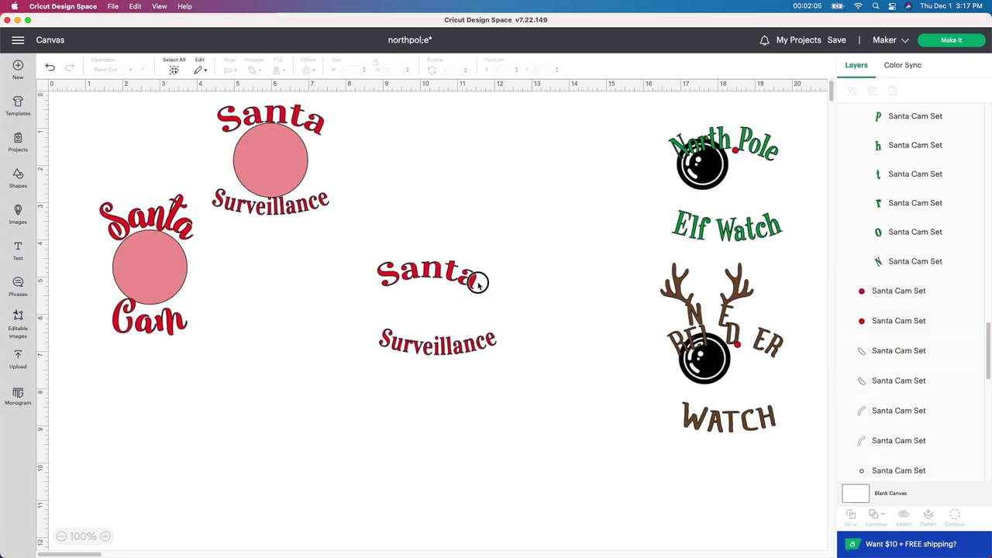
{"action": "left_click_drag", "start_coordinate": [465, 278], "coordinate": [438, 358]}
{"action": "key", "text": "Delete"}
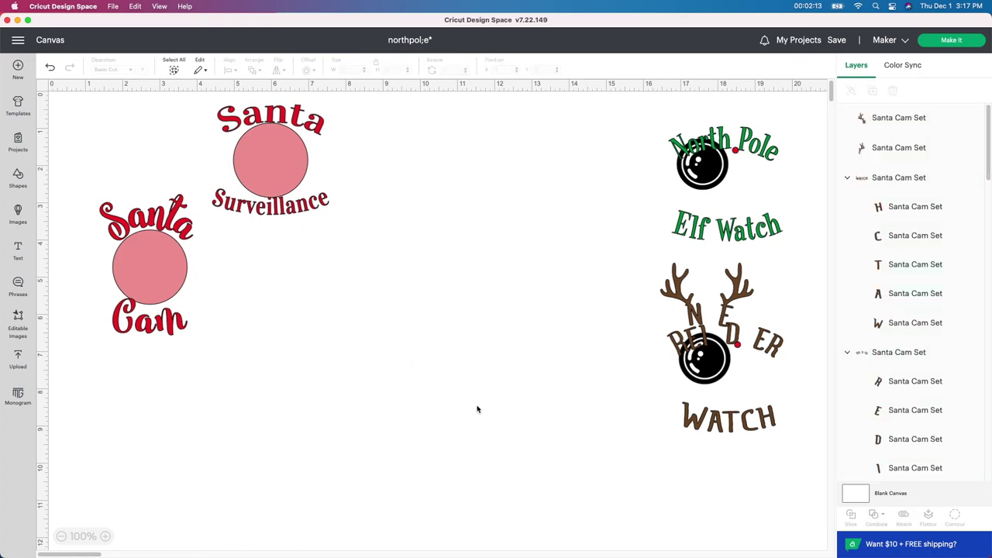
- Insert a 2 in dark circle from Shapes and position it mid-canvas
{"action": "left_click", "coordinate": [271, 166]}
{"action": "left_click", "coordinate": [271, 169]}
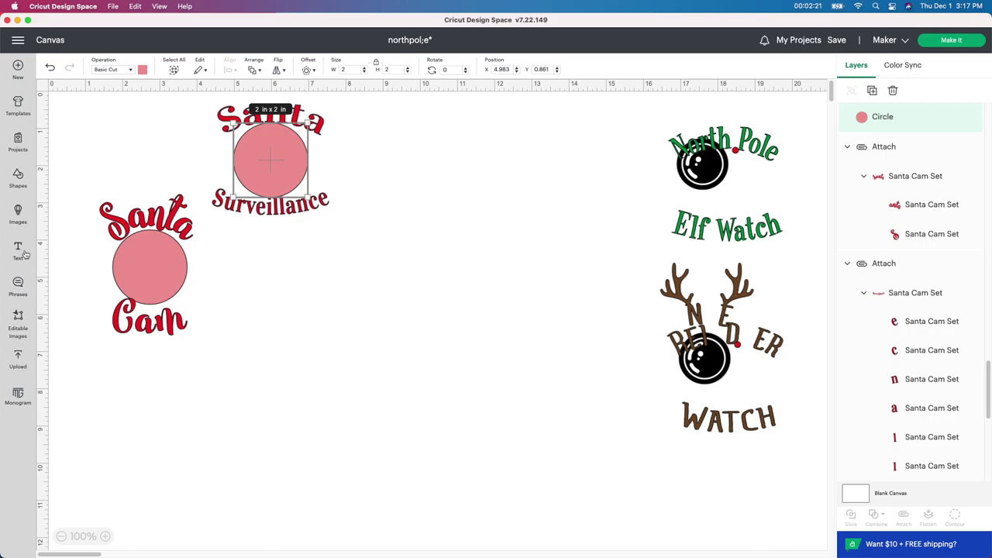
{"action": "left_click", "coordinate": [20, 177]}
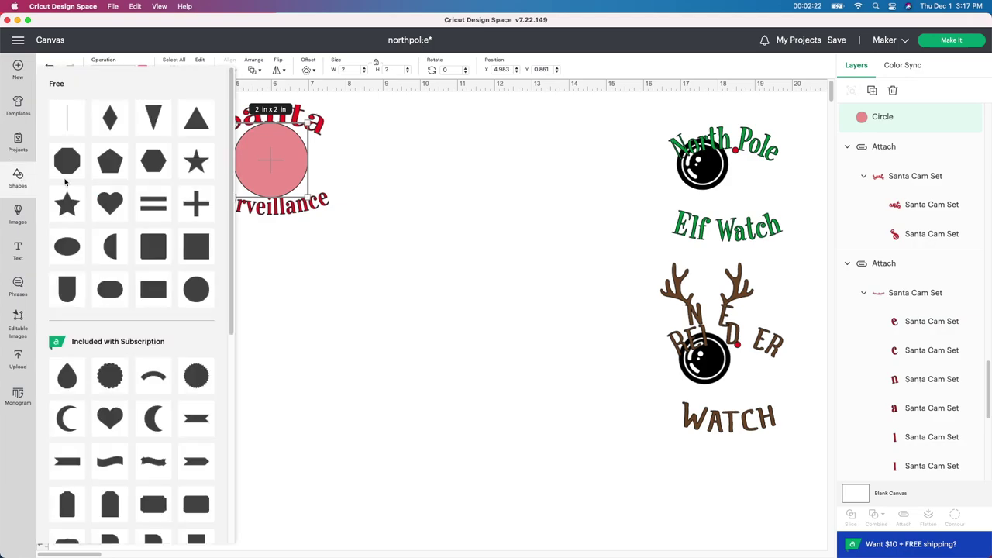
{"action": "left_click", "coordinate": [209, 287]}
{"action": "left_click_drag", "start_coordinate": [209, 268], "coordinate": [397, 303]}
{"action": "left_click", "coordinate": [255, 147]}
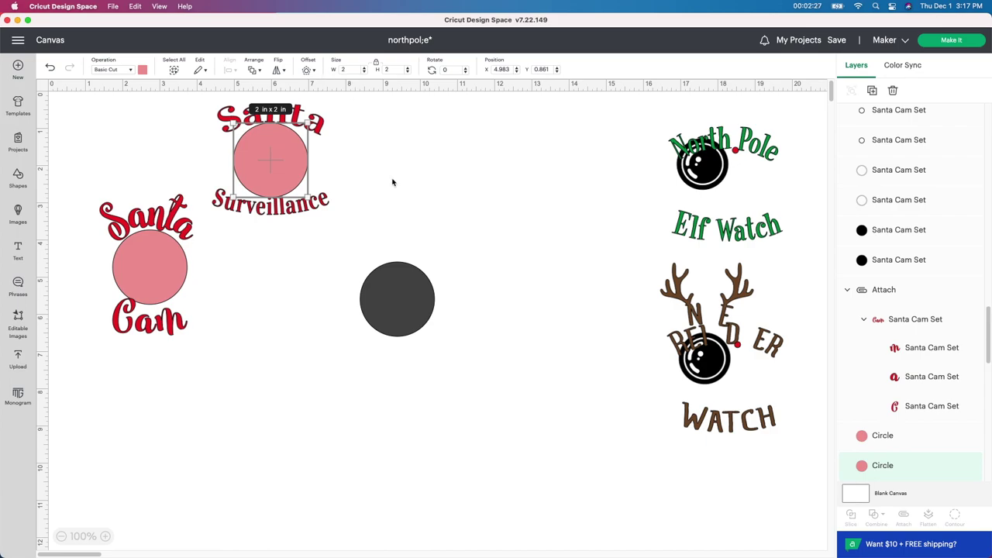
{"action": "left_click", "coordinate": [414, 293]}
{"action": "left_click_drag", "start_coordinate": [418, 301], "coordinate": [393, 354]}
{"action": "left_click", "coordinate": [325, 342]}
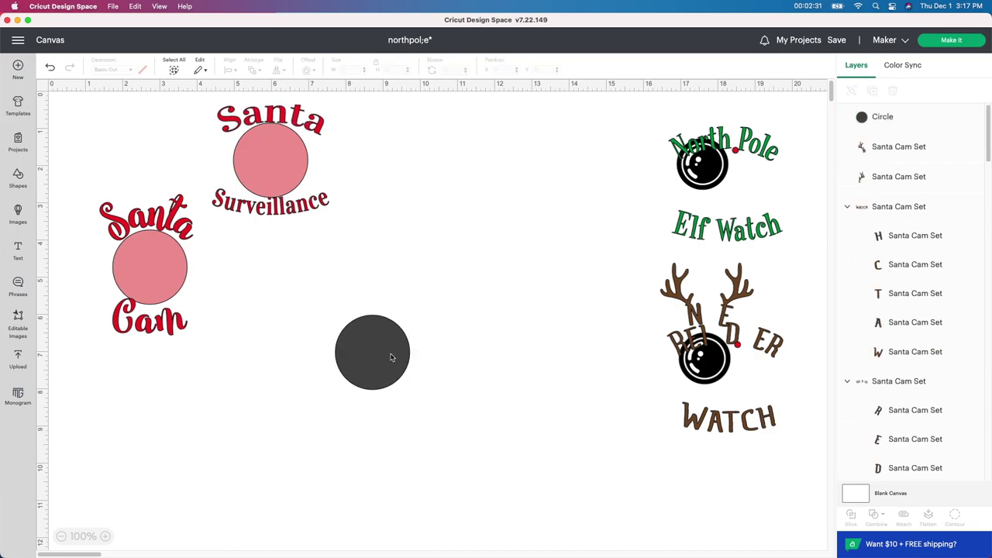
{"action": "left_click", "coordinate": [389, 354]}
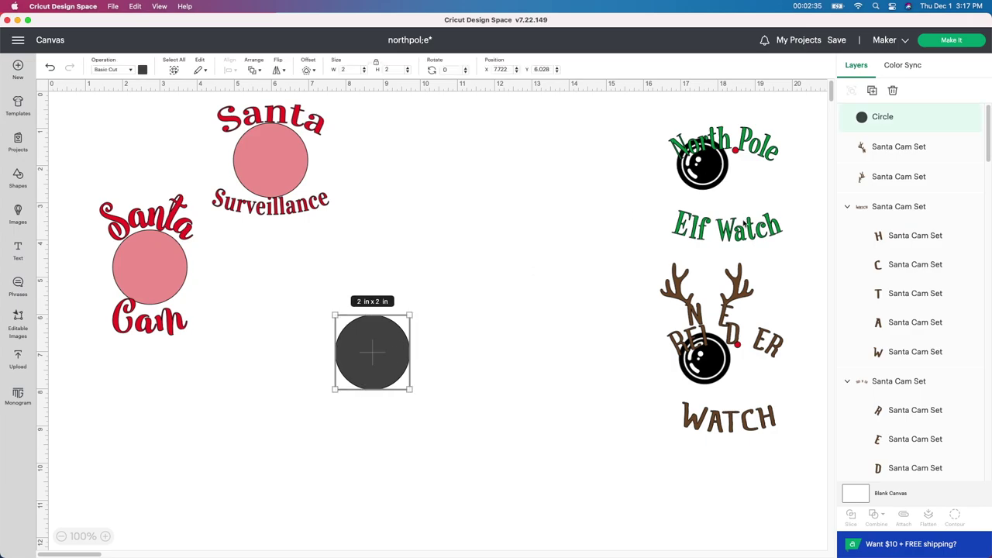
- Place Elf Watch below and North Pole above the dark circle, and delete the old camera
{"action": "left_click_drag", "start_coordinate": [740, 226], "coordinate": [389, 400]}
{"action": "left_click_drag", "start_coordinate": [720, 143], "coordinate": [396, 309]}
{"action": "left_click_drag", "start_coordinate": [620, 116], "coordinate": [752, 213]}
{"action": "key", "text": "Delete"}
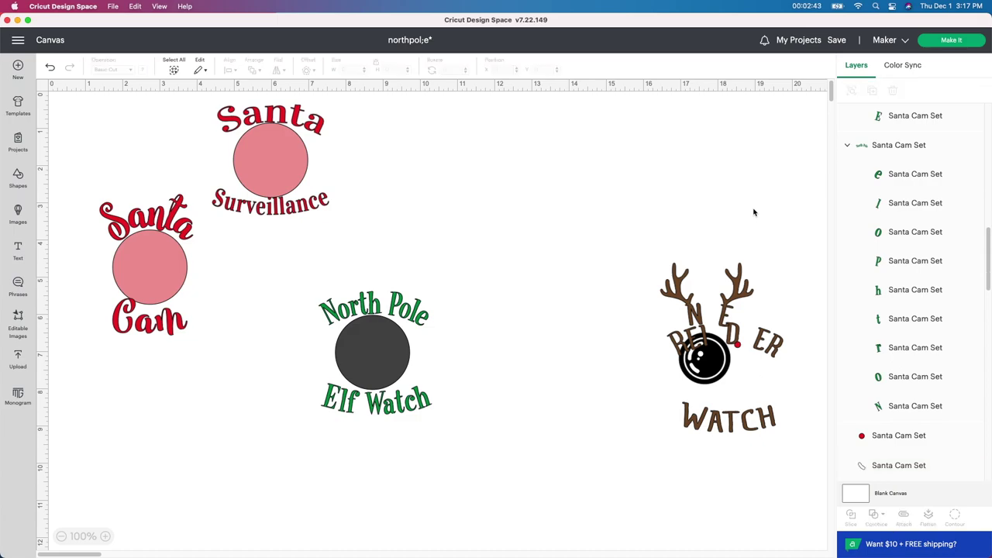
- Resize the North Pole text to 2.9 in by 0.9 in
{"action": "left_click", "coordinate": [419, 322]}
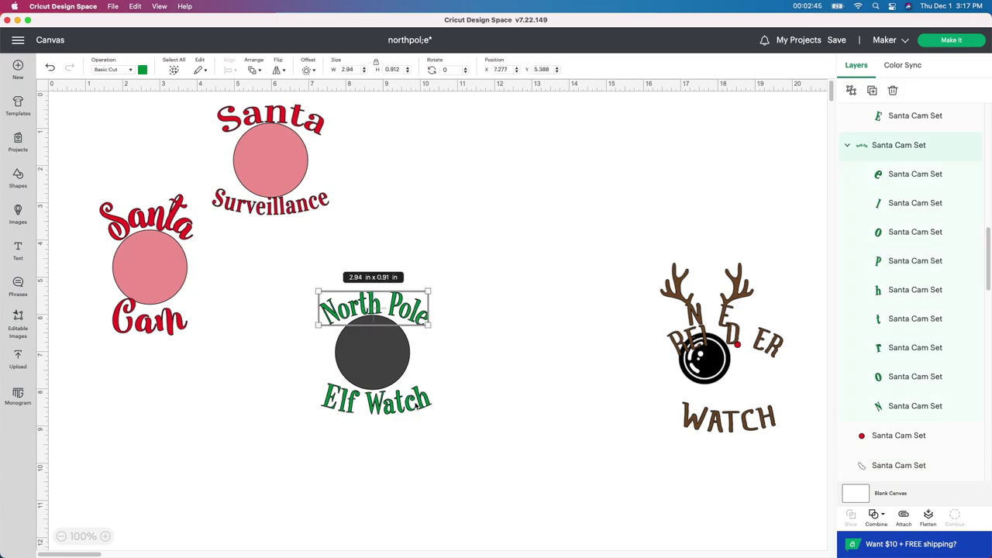
{"action": "left_click", "coordinate": [417, 380]}
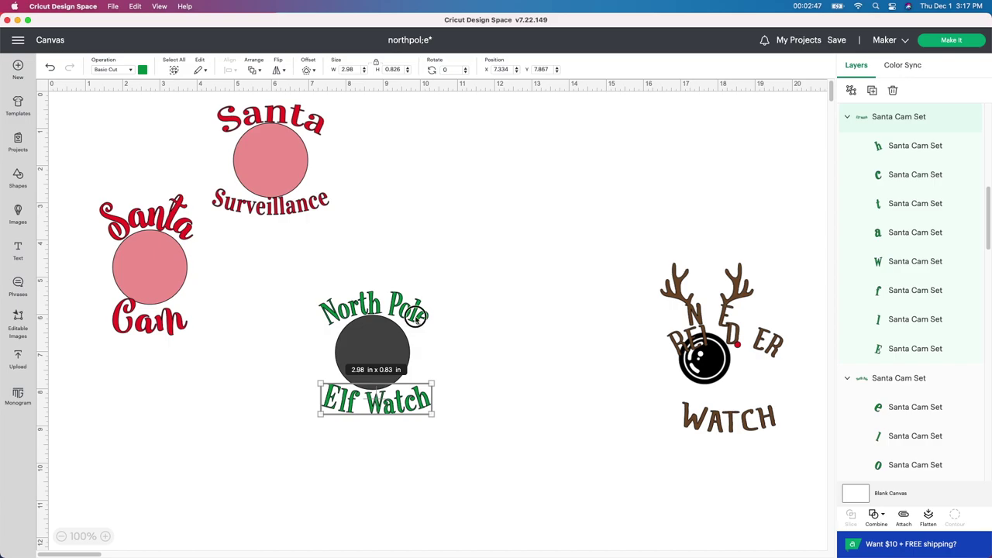
{"action": "left_click", "coordinate": [419, 320]}
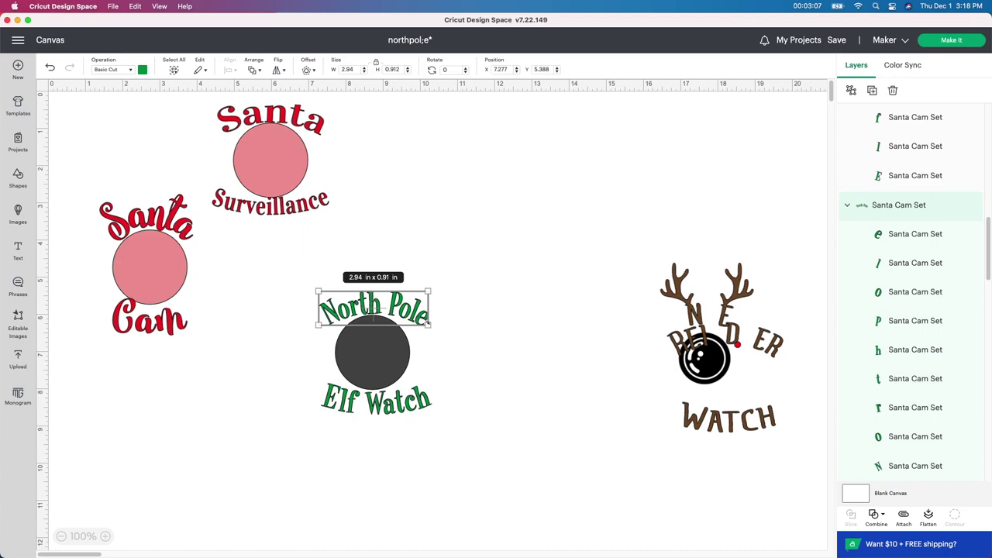
{"action": "left_click_drag", "start_coordinate": [427, 323], "coordinate": [426, 324]}
{"action": "left_click", "coordinate": [376, 62]}
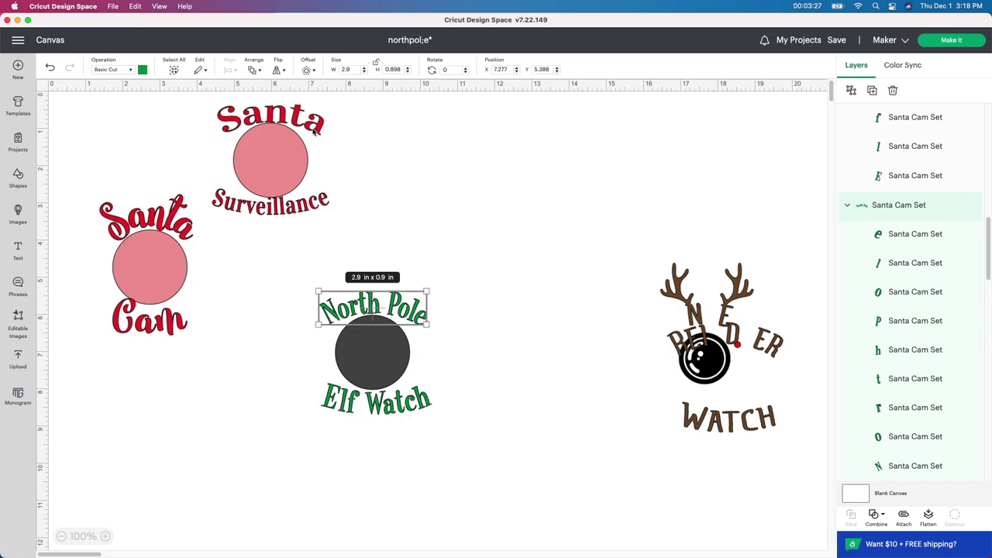
{"action": "left_click", "coordinate": [440, 345]}
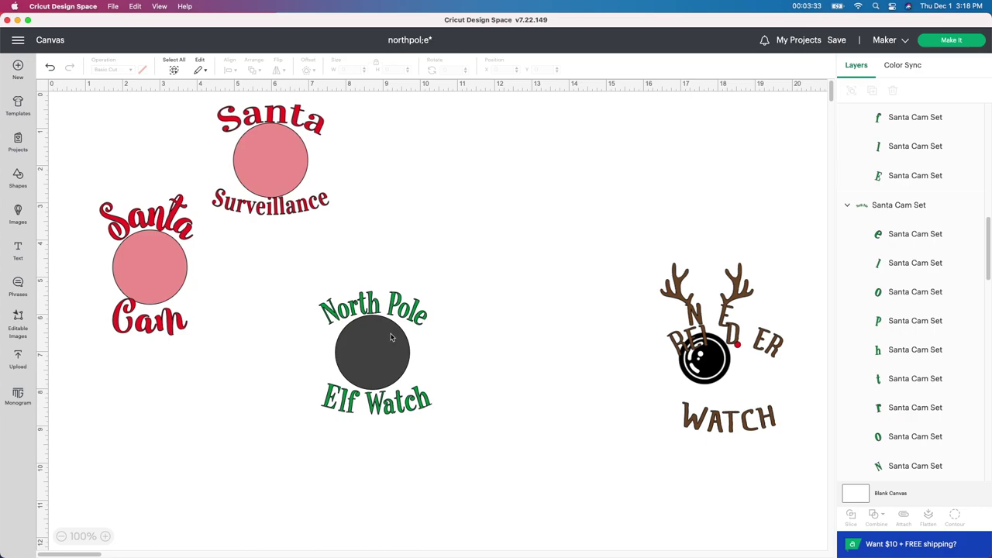
{"action": "left_click", "coordinate": [739, 290]}
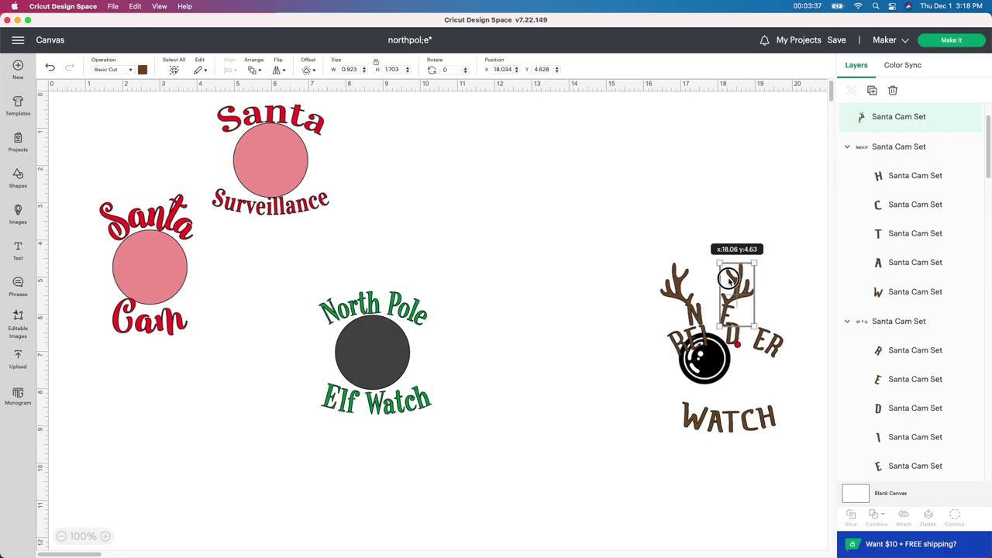
- Delete both antlers and the rest of the Reindeer Watch design
{"action": "left_click_drag", "start_coordinate": [736, 293], "coordinate": [579, 233]}
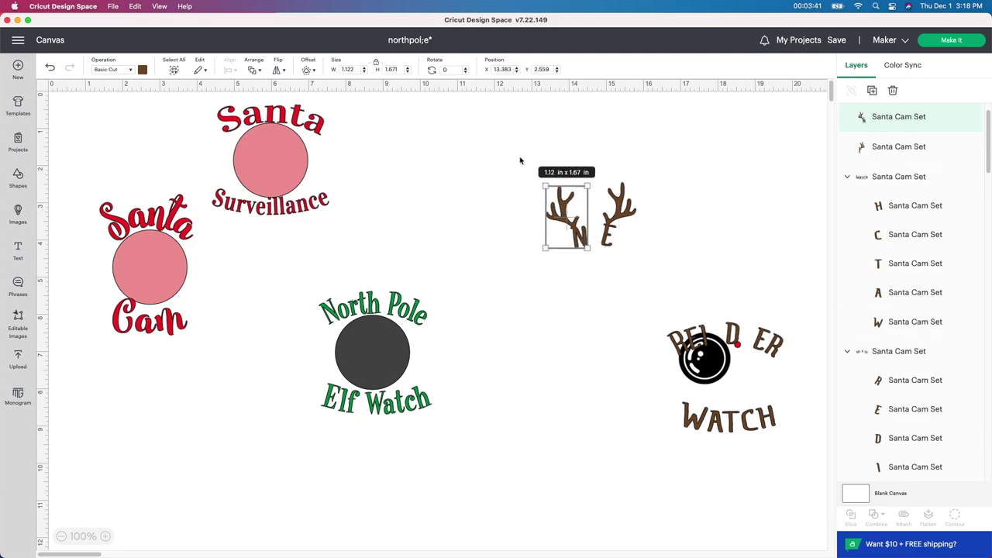
{"action": "left_click_drag", "start_coordinate": [519, 152], "coordinate": [773, 458]}
{"action": "key", "text": "Delete"}
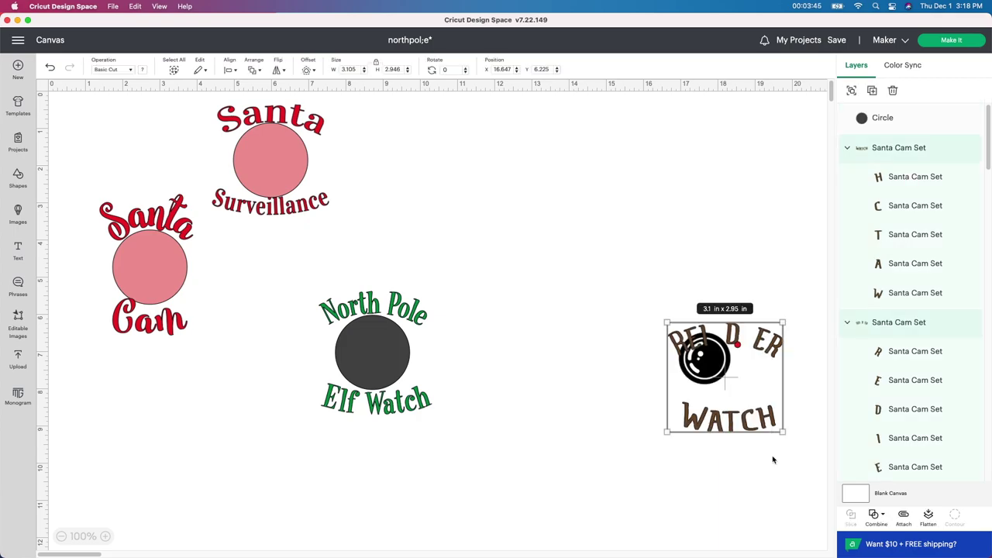
{"action": "key", "text": "Delete"}
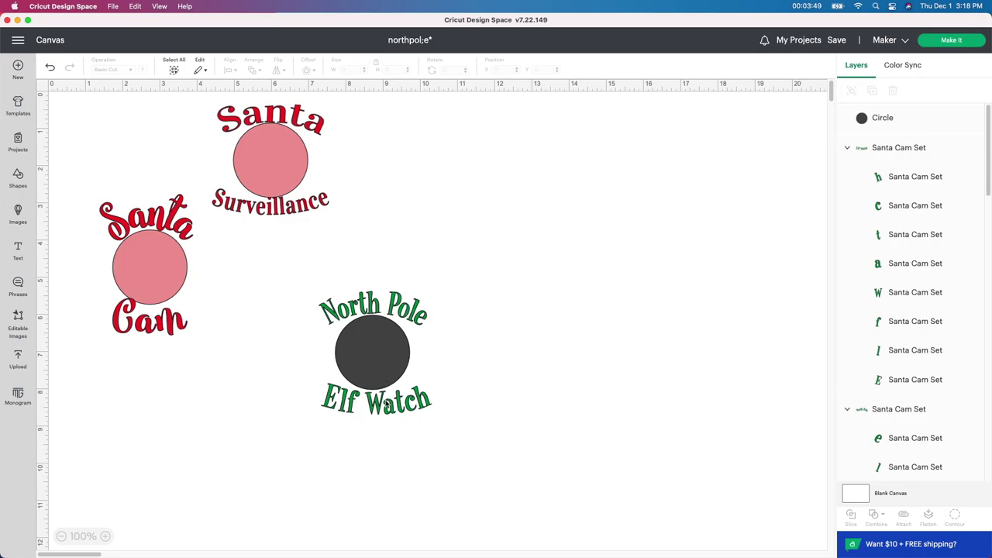
{"action": "left_click", "coordinate": [372, 357]}
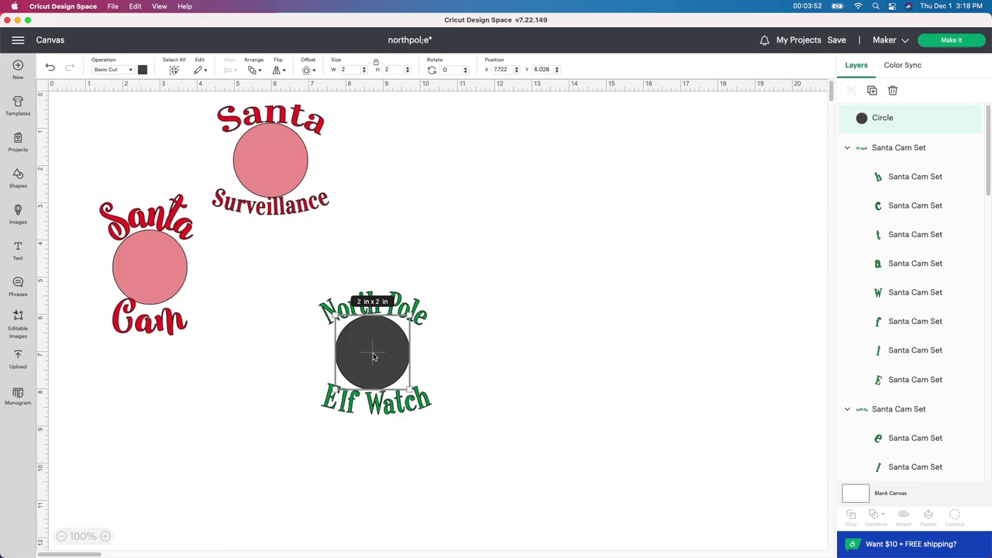
- Delete the dark circle and attach the North Pole letters into one piece
{"action": "key", "text": "Delete"}
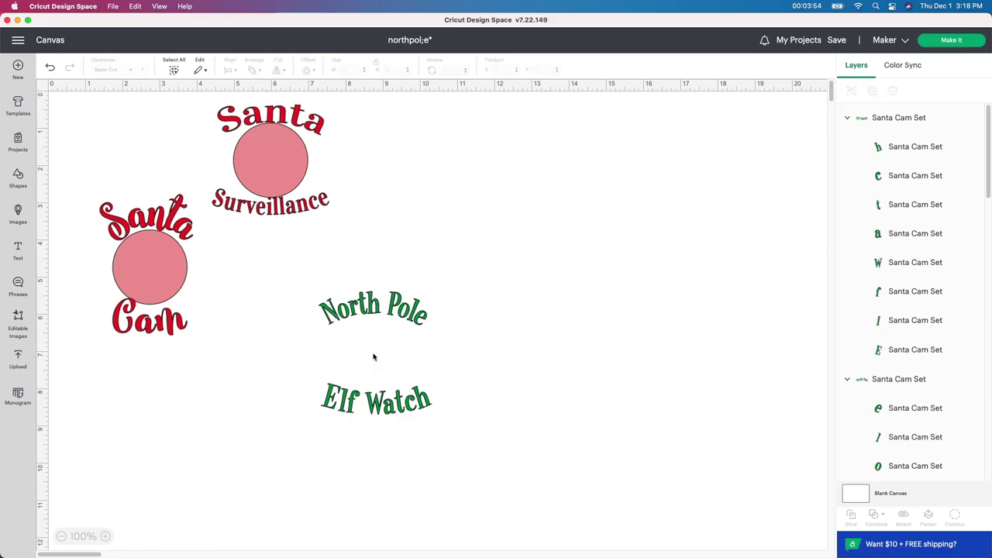
{"action": "left_click", "coordinate": [390, 313]}
{"action": "left_click", "coordinate": [391, 403]}
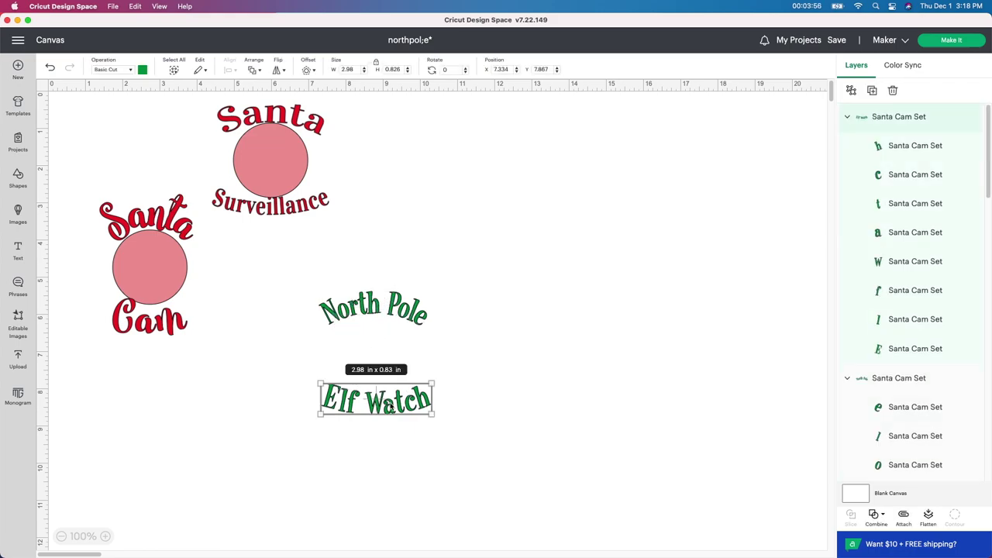
{"action": "left_click", "coordinate": [396, 312]}
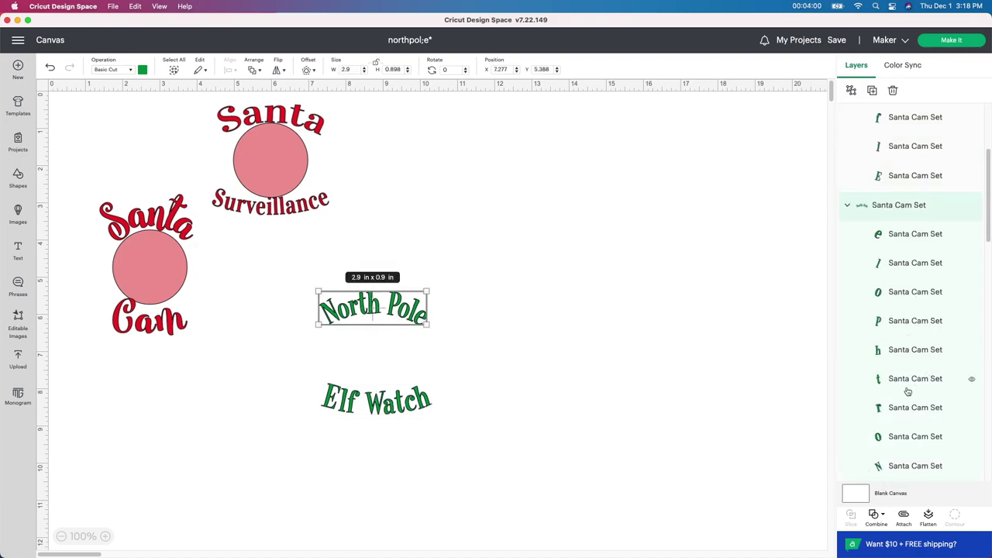
{"action": "left_click", "coordinate": [904, 518]}
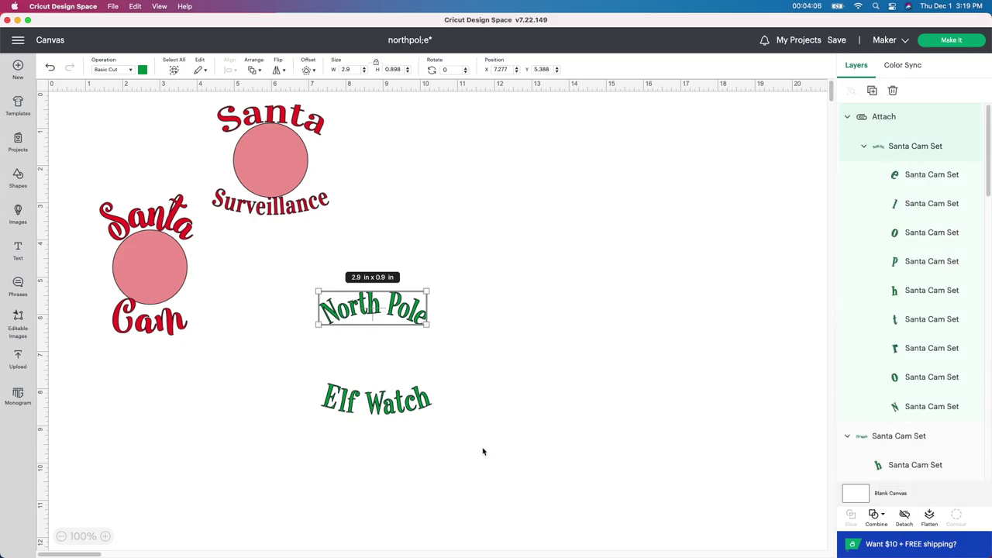
- Attach the Elf Watch letters and move Elf Watch up under North Pole
{"action": "left_click", "coordinate": [384, 411]}
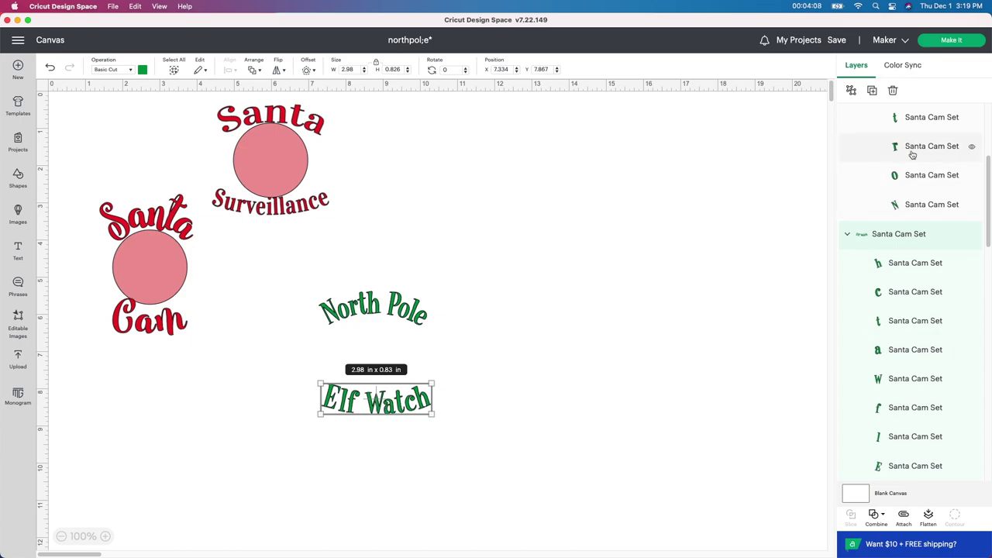
{"action": "left_click", "coordinate": [904, 519]}
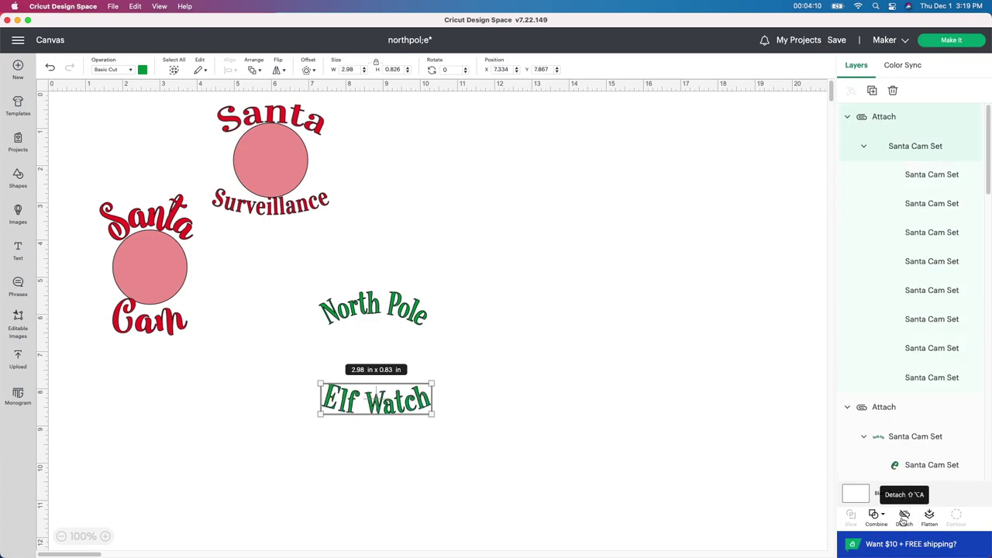
{"action": "left_click_drag", "start_coordinate": [391, 390], "coordinate": [390, 334]}
{"action": "left_click", "coordinate": [283, 138]}
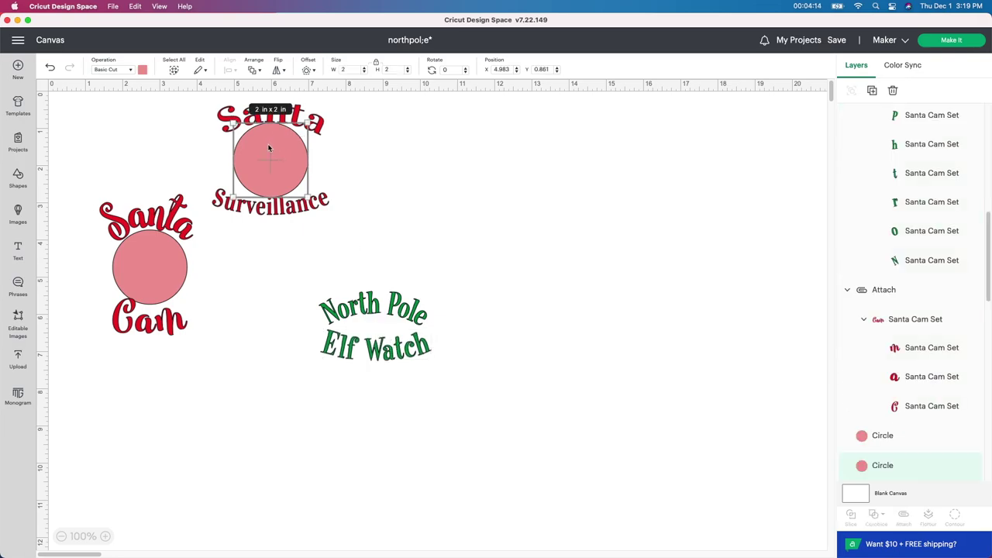
- Delete both pink circles and move Cam up just under Santa
{"action": "key", "text": "Delete"}
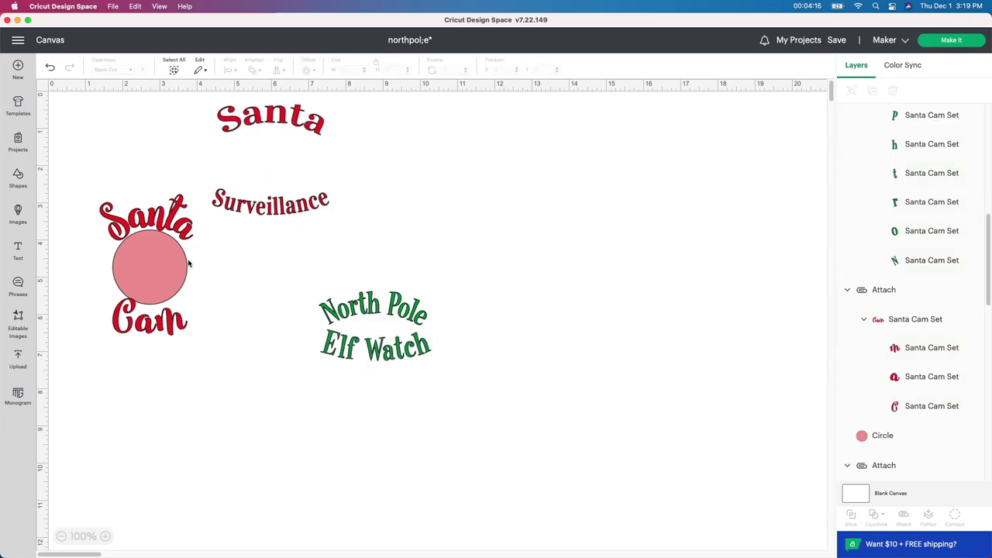
{"action": "left_click", "coordinate": [167, 273]}
{"action": "key", "text": "Delete"}
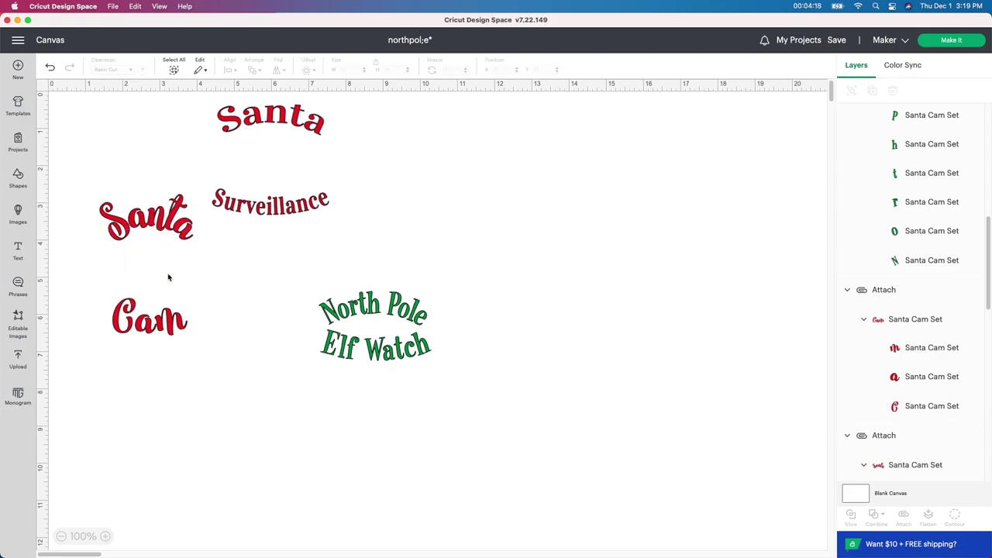
{"action": "left_click_drag", "start_coordinate": [172, 316], "coordinate": [172, 270]}
- Make Santa Cam and North Pole Elf Watch dark green, and move Surveillance up under Santa
{"action": "left_click_drag", "start_coordinate": [108, 151], "coordinate": [156, 303]}
{"action": "left_click", "coordinate": [144, 69]}
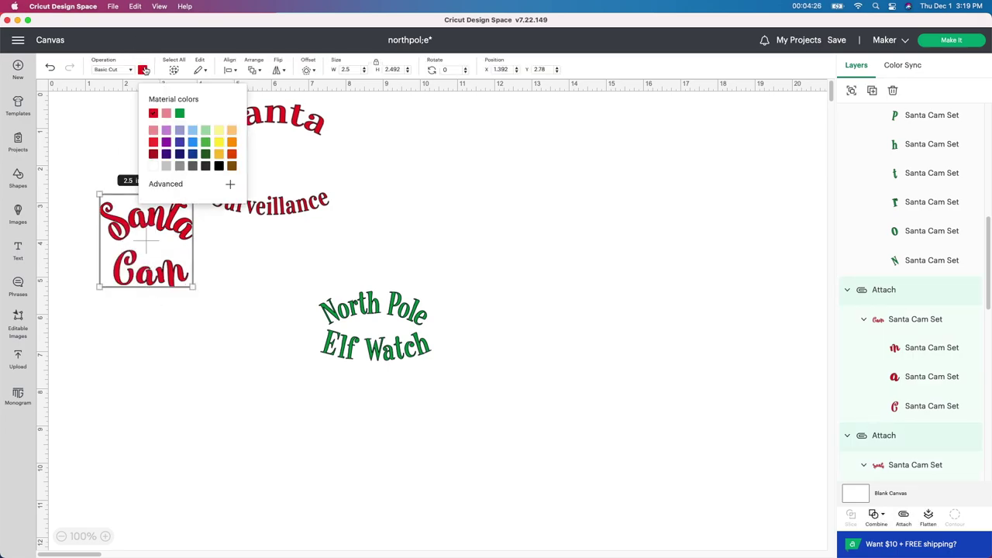
{"action": "left_click", "coordinate": [205, 154]}
{"action": "left_click", "coordinate": [407, 321]}
{"action": "left_click_drag", "start_coordinate": [293, 264], "coordinate": [434, 365]}
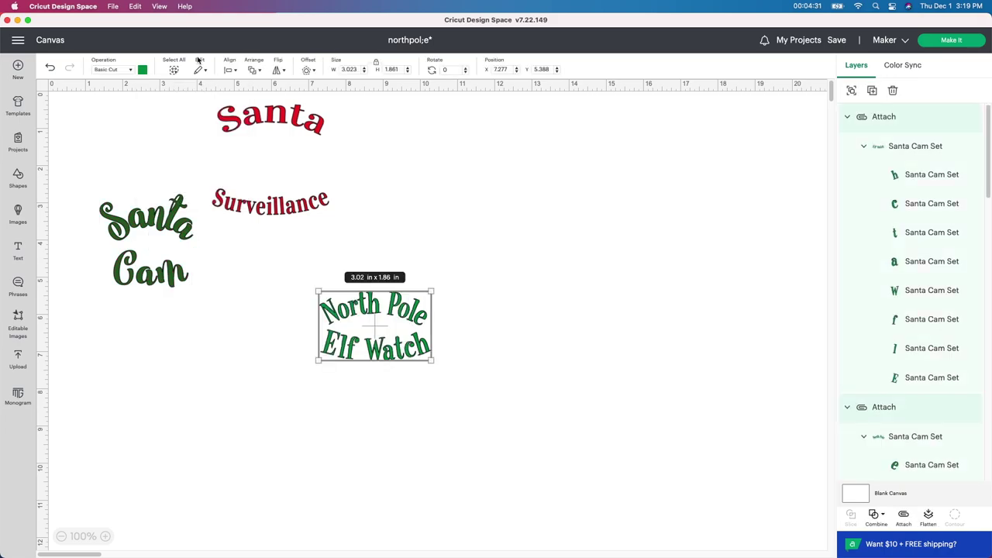
{"action": "left_click", "coordinate": [142, 70]}
{"action": "left_click", "coordinate": [166, 114]}
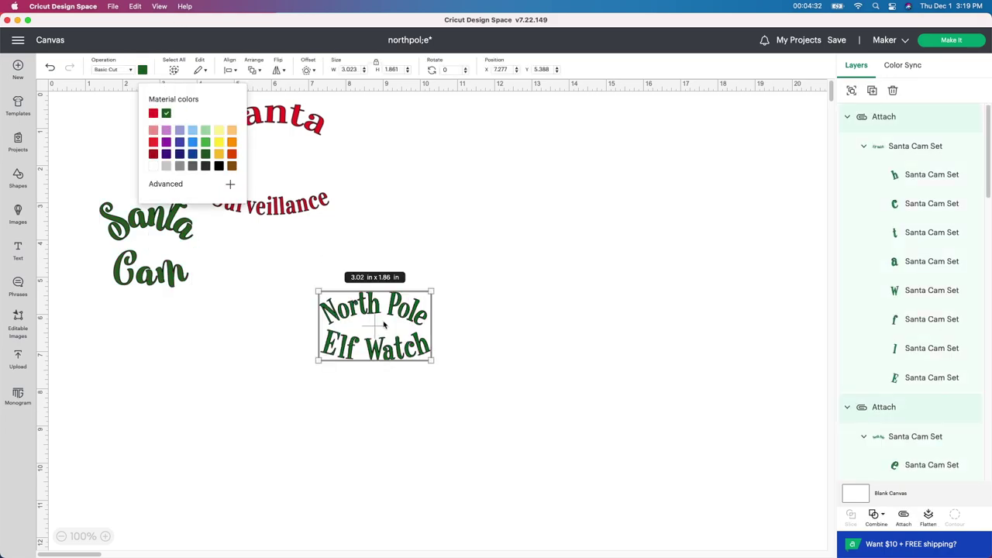
{"action": "left_click", "coordinate": [341, 226]}
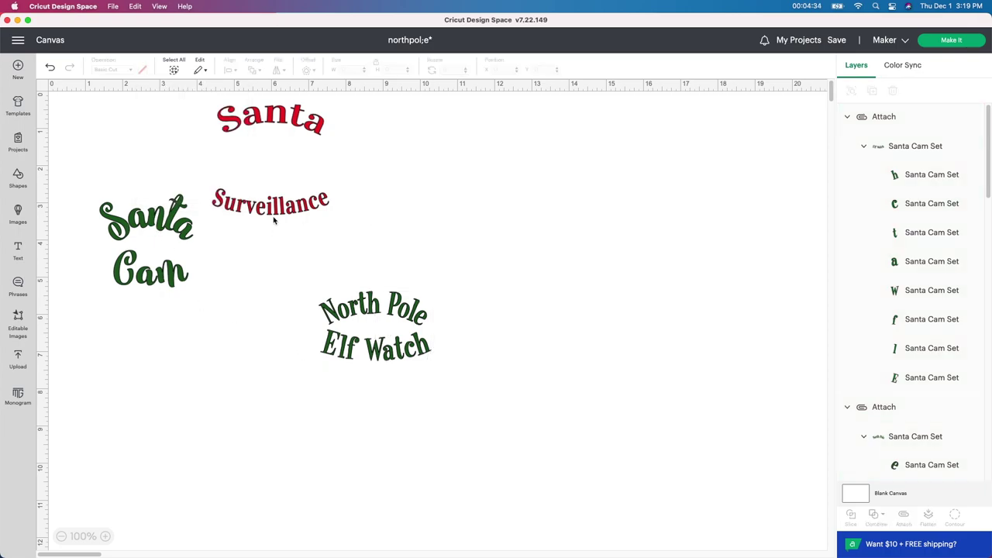
{"action": "left_click_drag", "start_coordinate": [273, 220], "coordinate": [273, 177]}
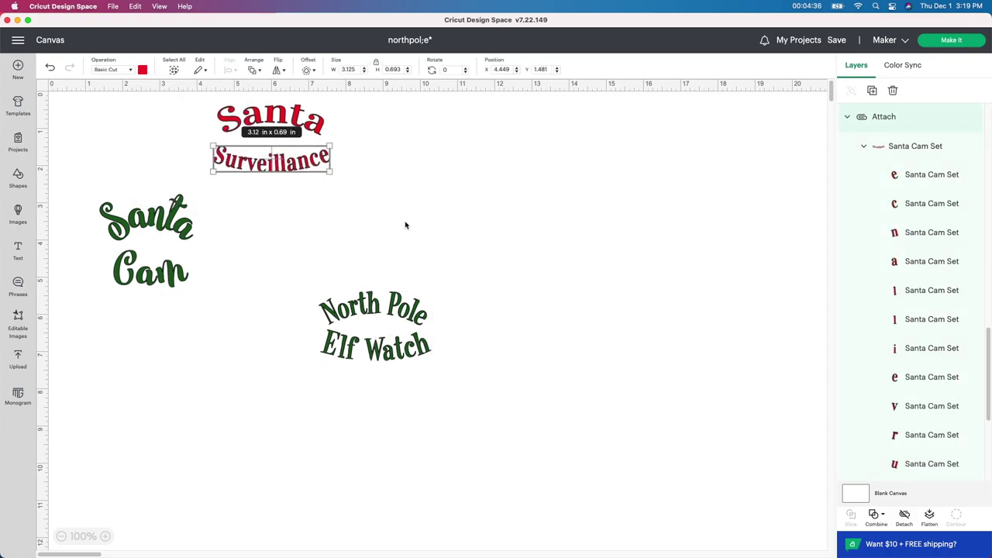
{"action": "left_click", "coordinate": [476, 230]}
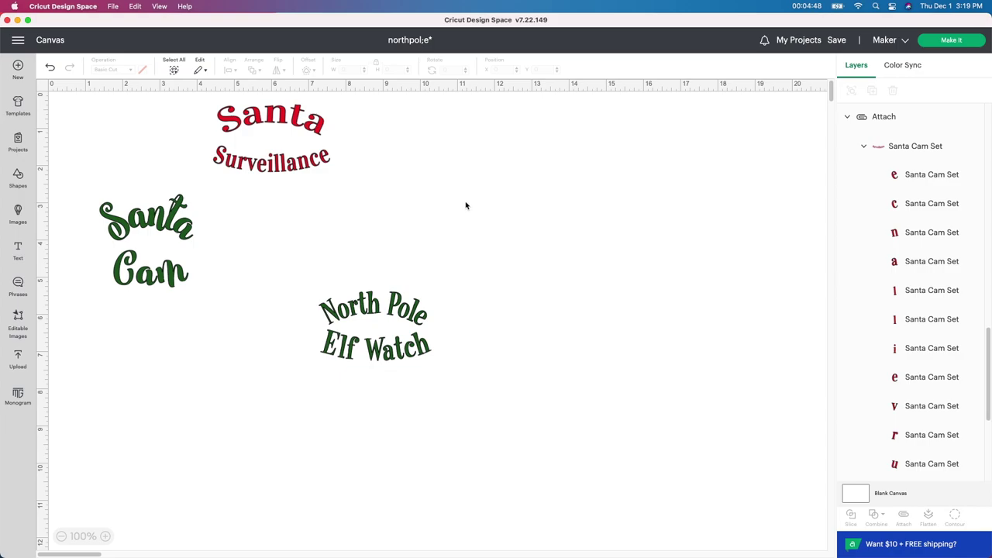
{"action": "left_click", "coordinate": [307, 159]}
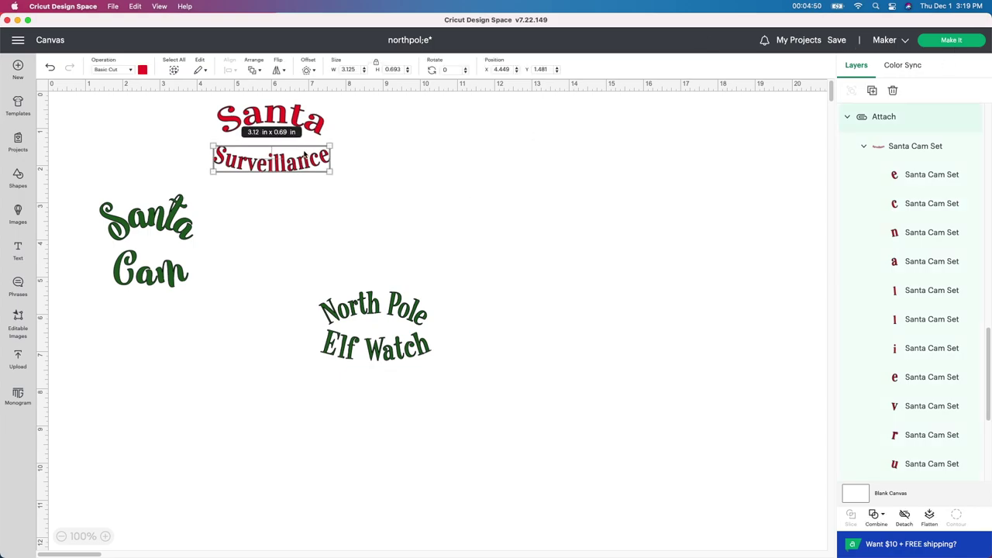
{"action": "left_click", "coordinate": [302, 130]}
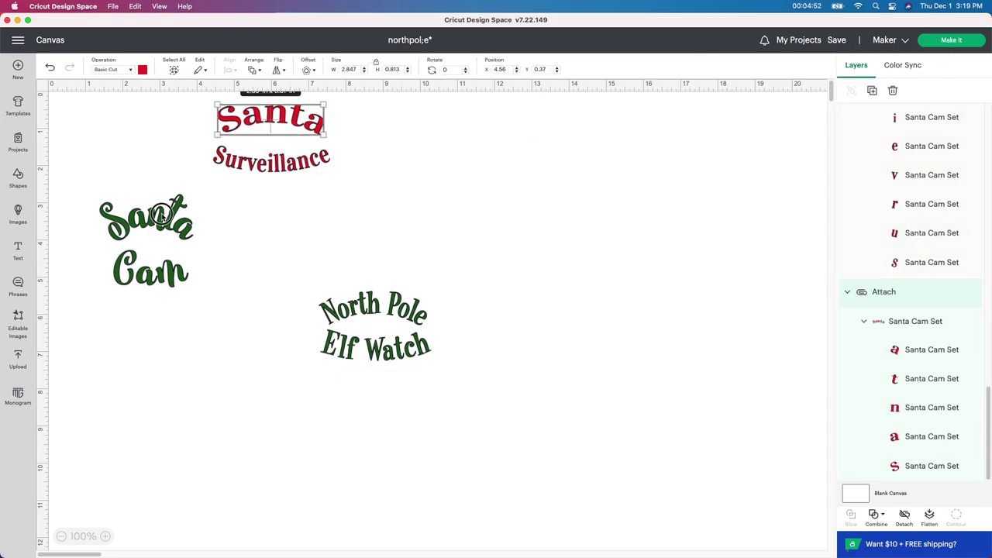
{"action": "left_click", "coordinate": [160, 215]}
{"action": "left_click", "coordinate": [151, 269]}
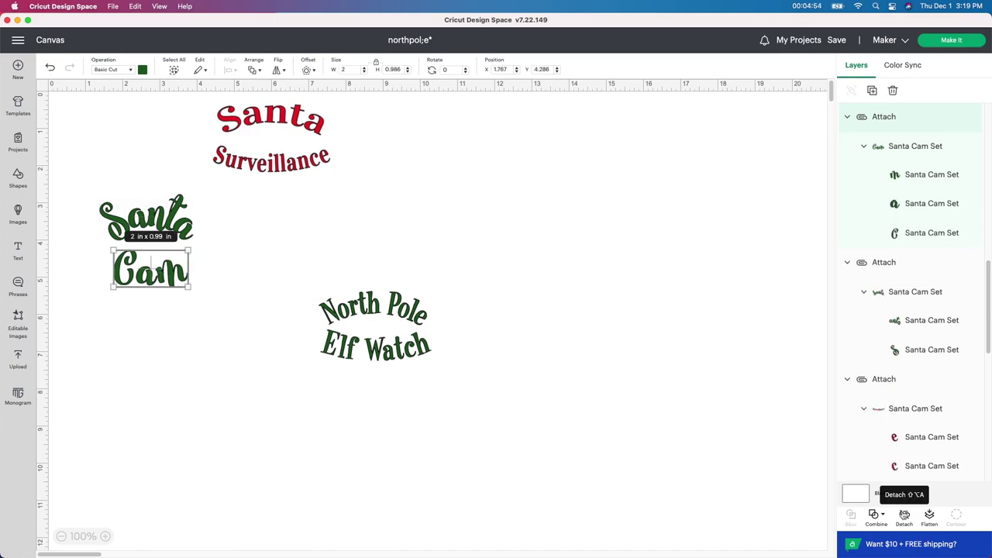
{"action": "left_click", "coordinate": [365, 347]}
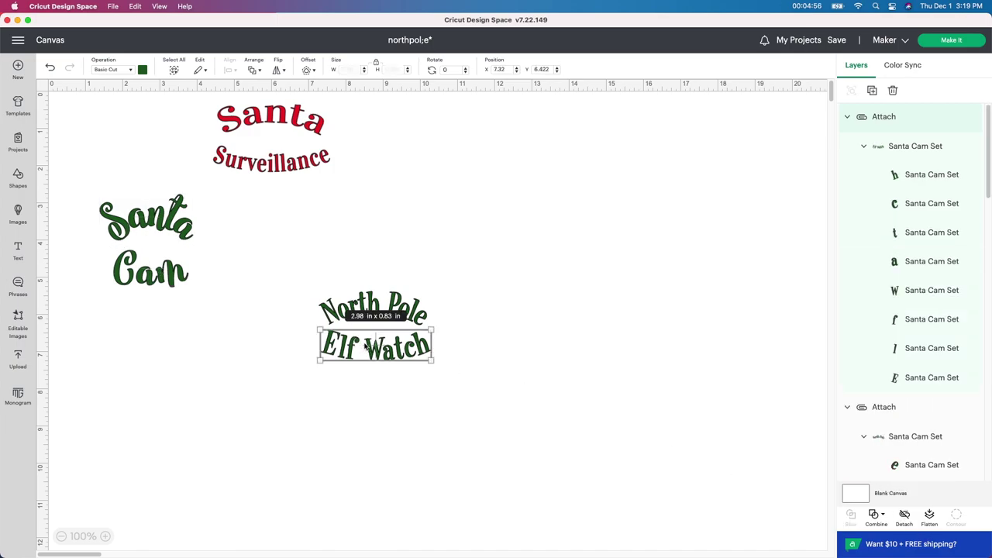
{"action": "left_click", "coordinate": [385, 297]}
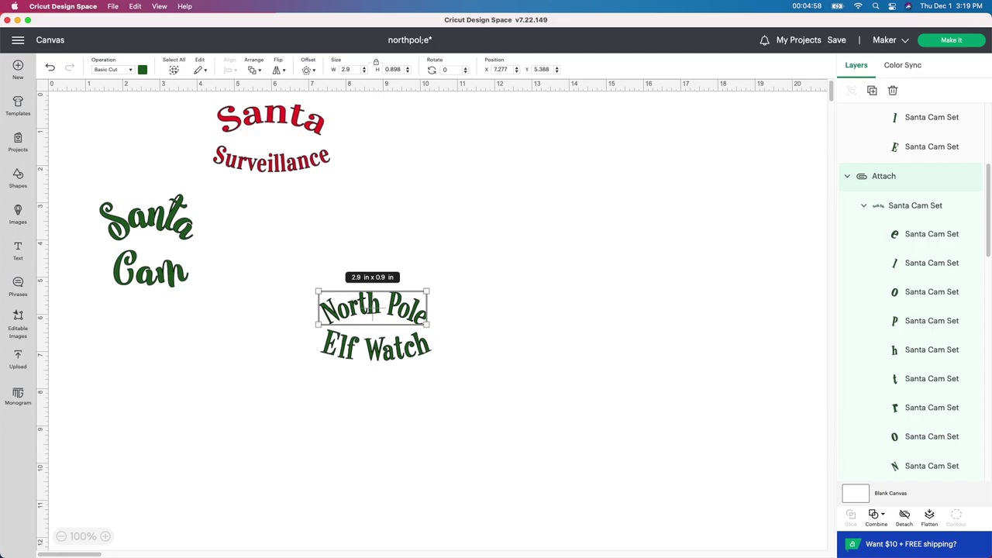
{"action": "left_click", "coordinate": [949, 40]}
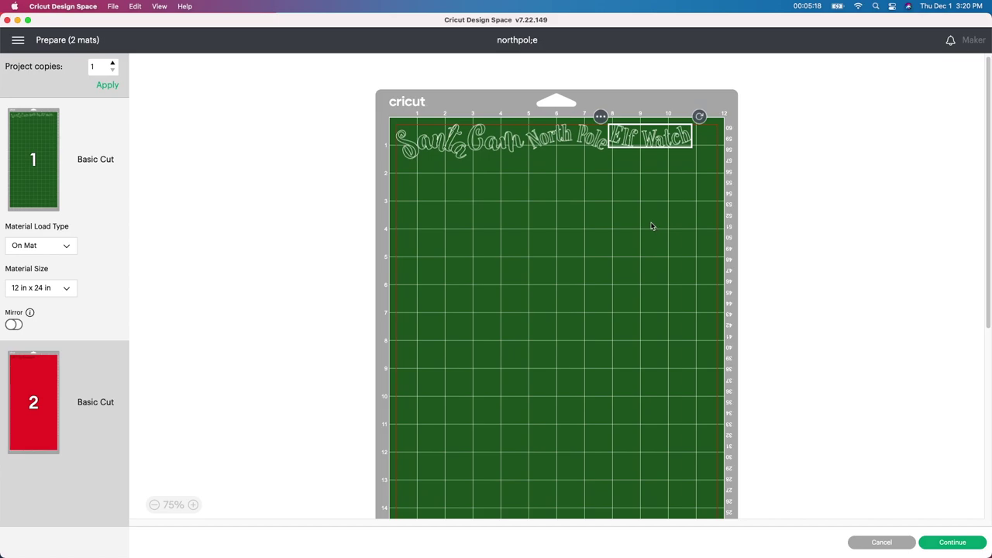
- Shift Elf Watch, North Pole and Cam right on the green mat, and Surveillance right on the red mat
{"action": "left_click_drag", "start_coordinate": [651, 138], "coordinate": [676, 138]}
{"action": "left_click_drag", "start_coordinate": [597, 142], "coordinate": [614, 142]}
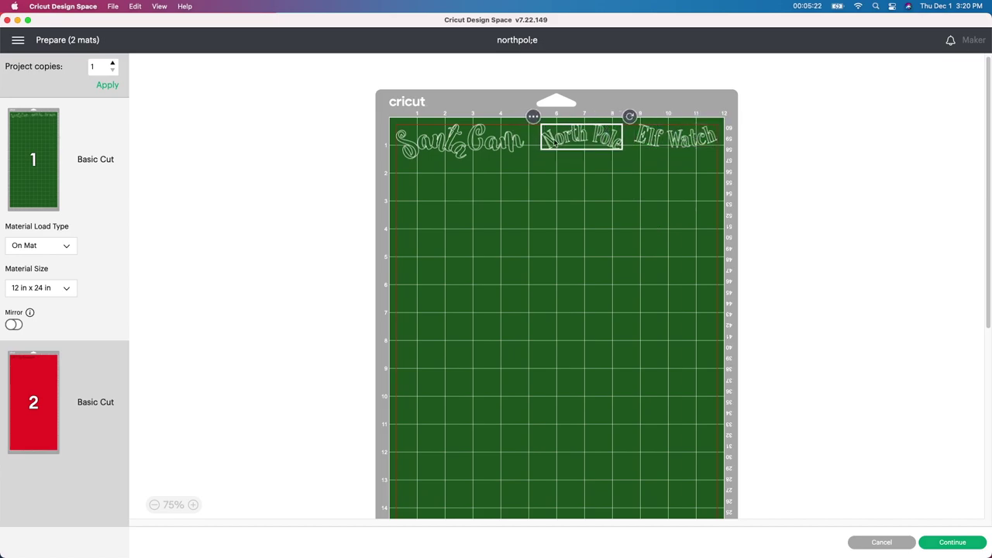
{"action": "left_click", "coordinate": [513, 138]}
{"action": "left_click_drag", "start_coordinate": [513, 138], "coordinate": [523, 138]}
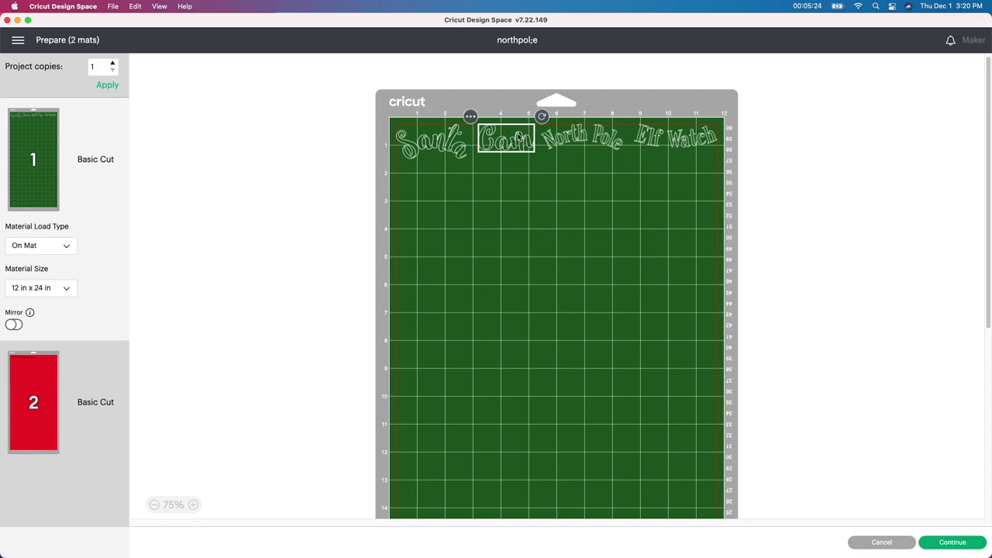
{"action": "left_click", "coordinate": [54, 398]}
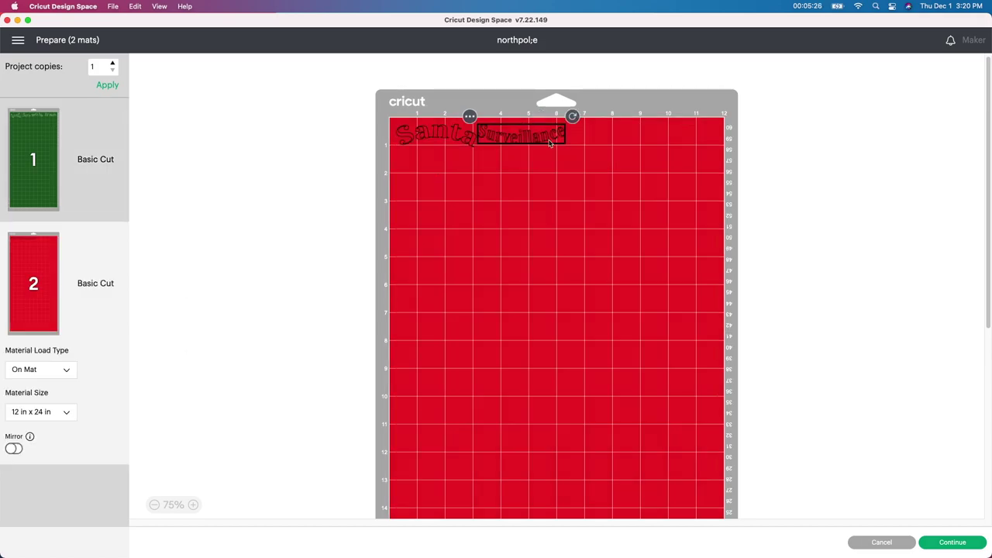
{"action": "left_click_drag", "start_coordinate": [550, 138], "coordinate": [558, 138]}
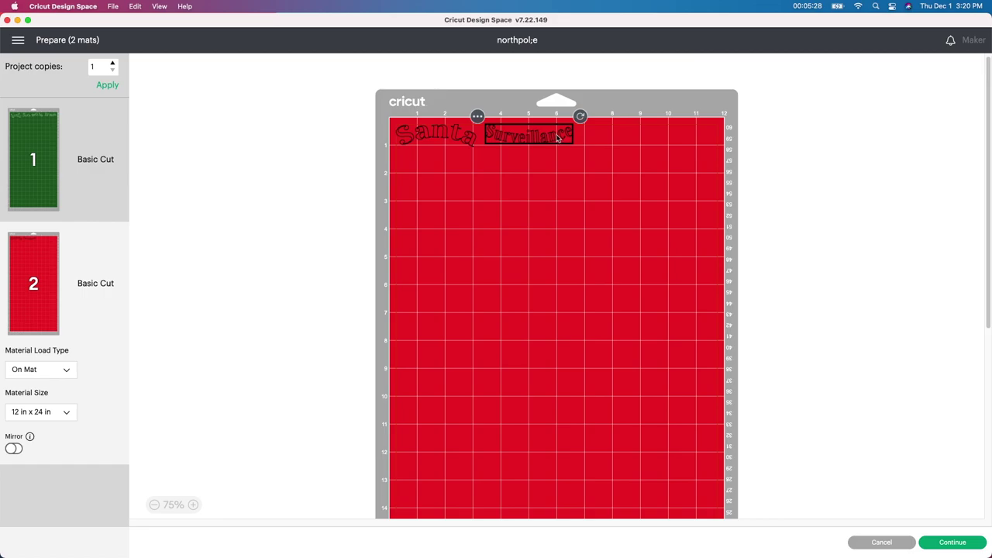
{"action": "left_click", "coordinate": [61, 166]}
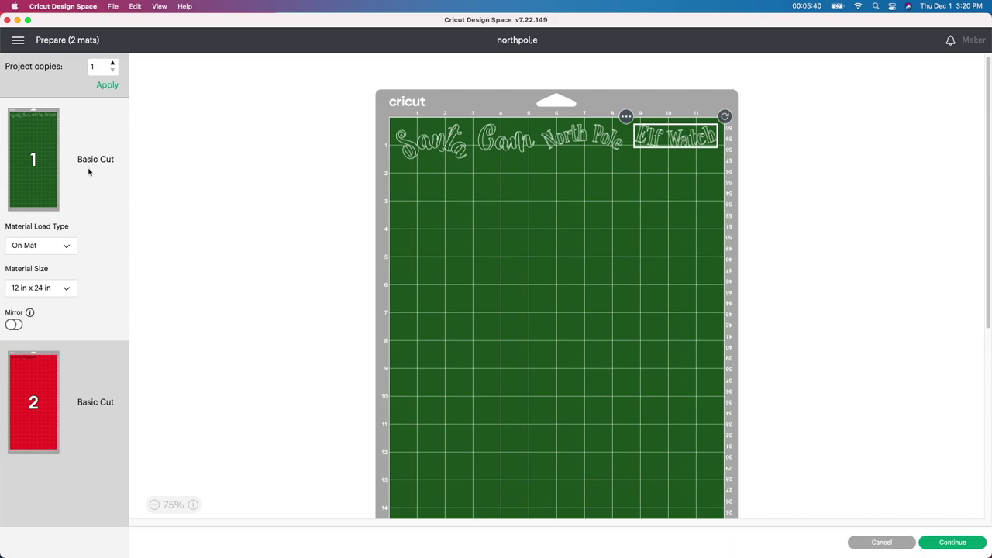
{"action": "left_click", "coordinate": [947, 542]}
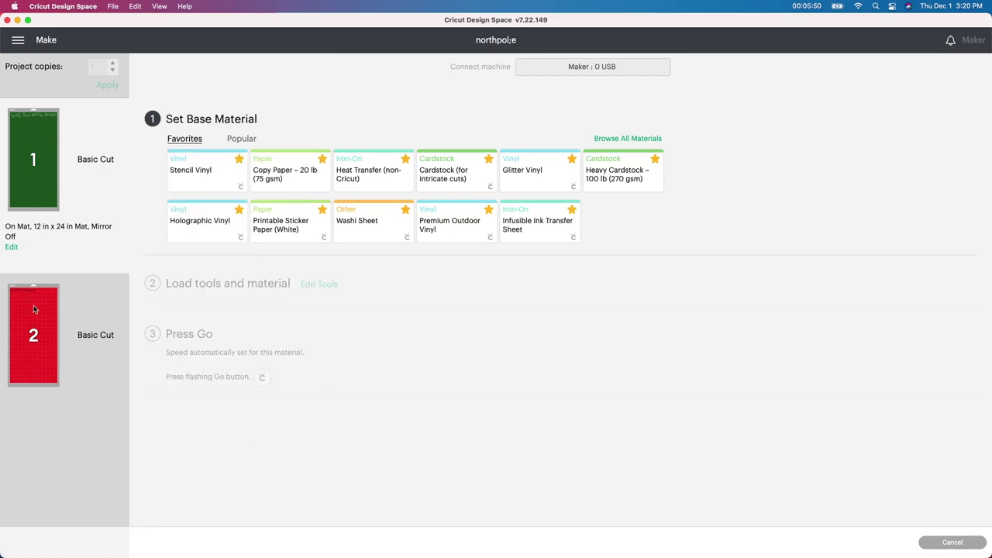
- Choose Premium Outdoor Vinyl from Favorites as mat 1's base material
{"action": "mouse_move", "coordinate": [33, 309]}
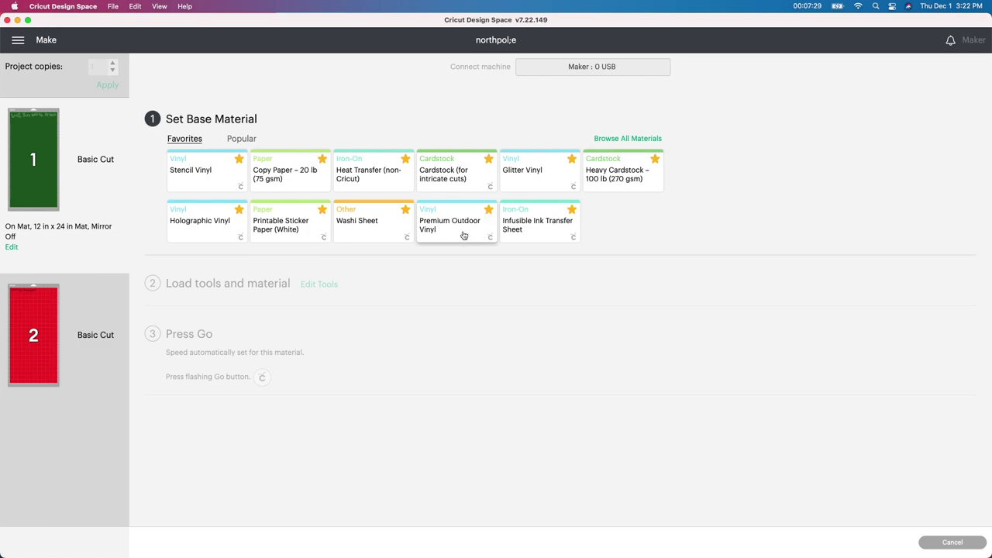
{"action": "left_click", "coordinate": [464, 233]}
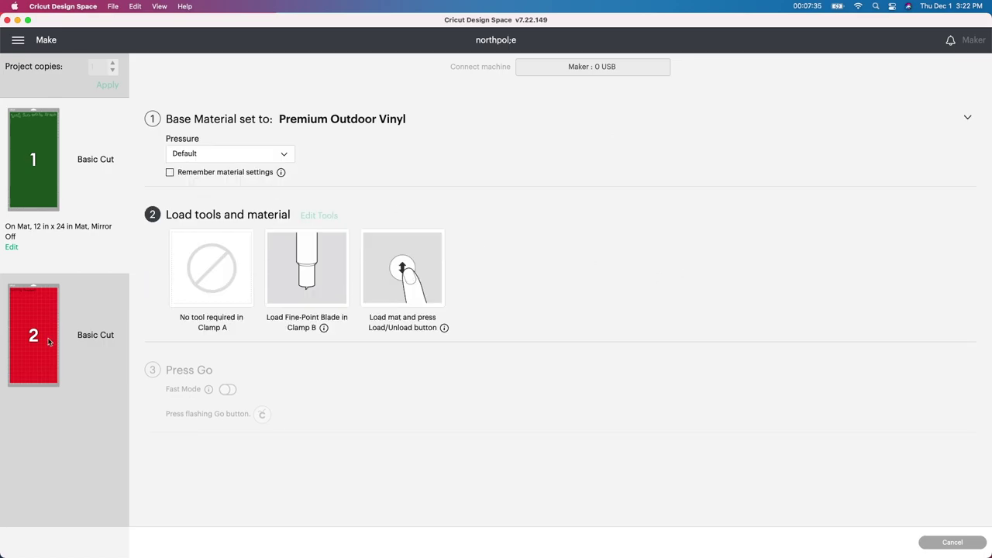
{"action": "mouse_move", "coordinate": [47, 342]}
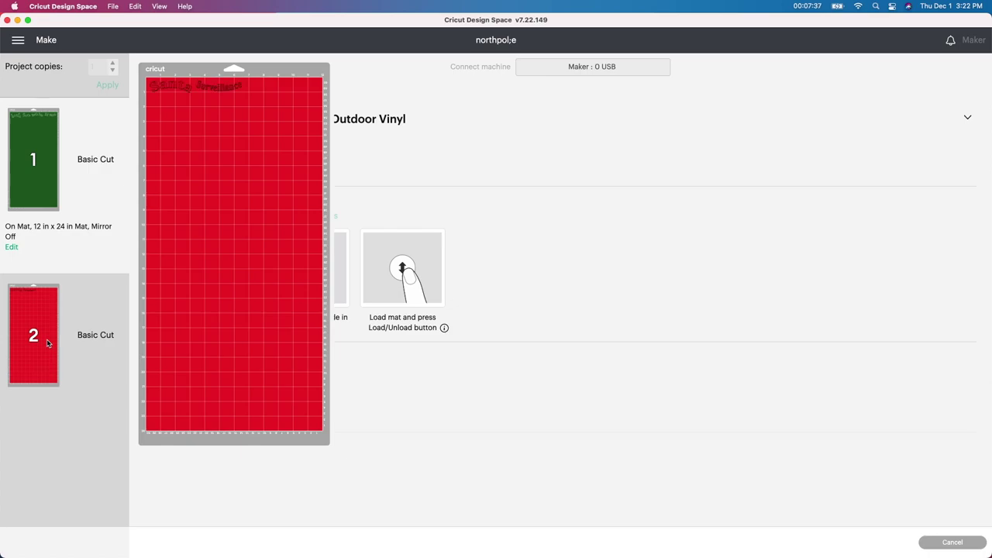